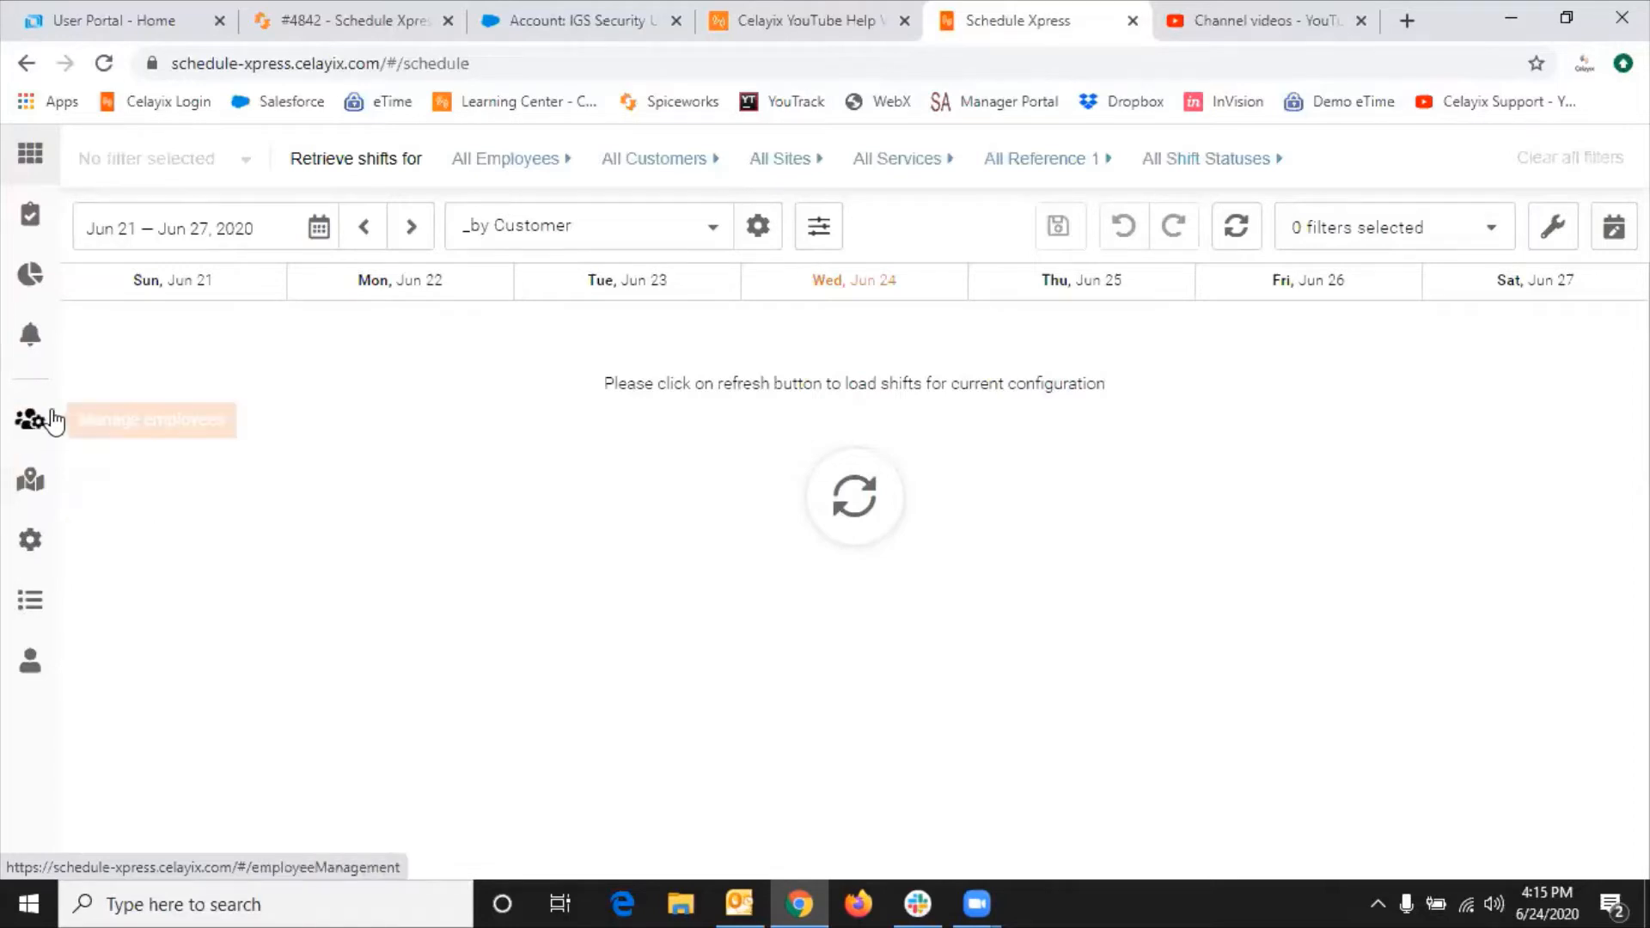
Step: Open the Manage employees page from the left sidebar
click(32, 429)
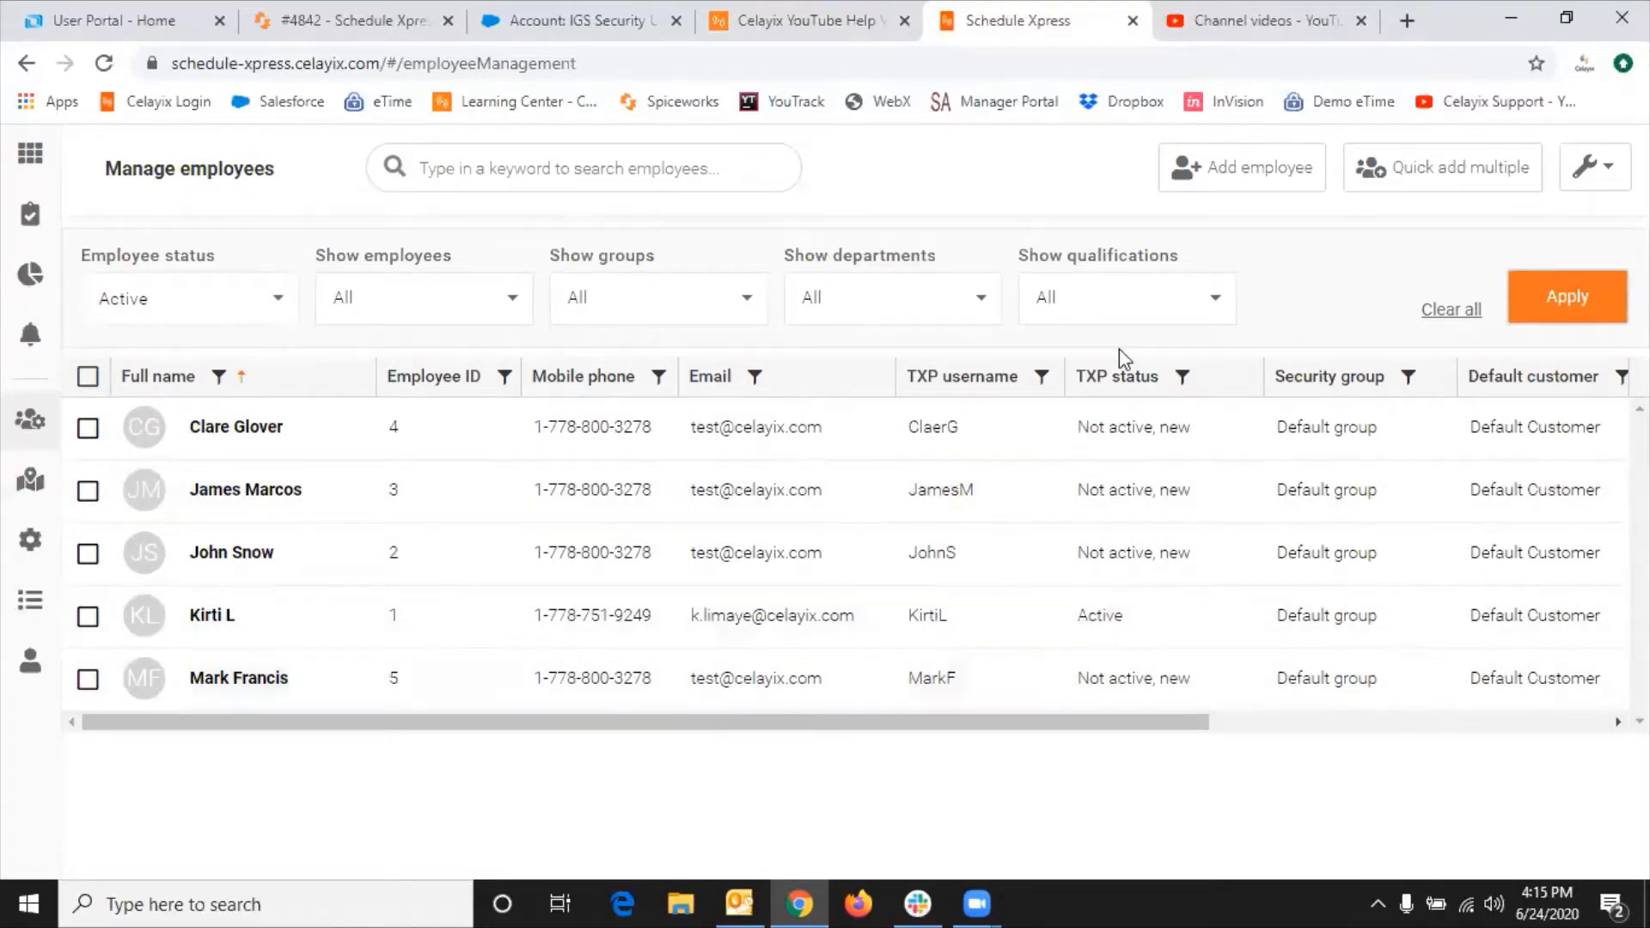
Step: Start a blank add-employee form with the cursor in First name
click(1240, 185)
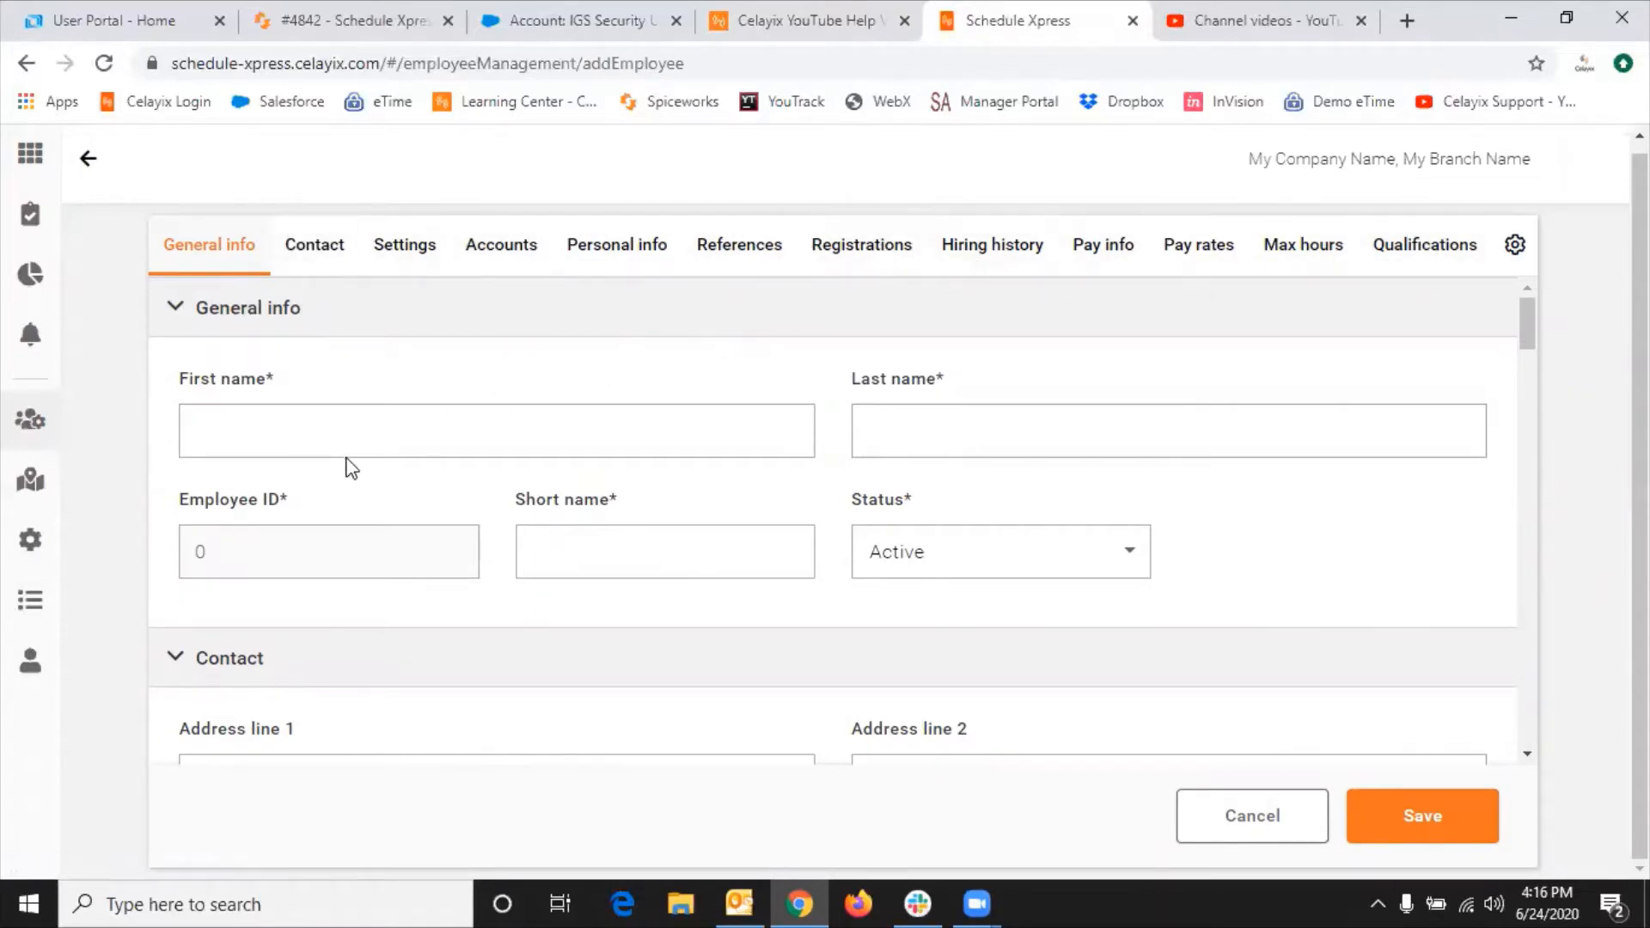
click(317, 420)
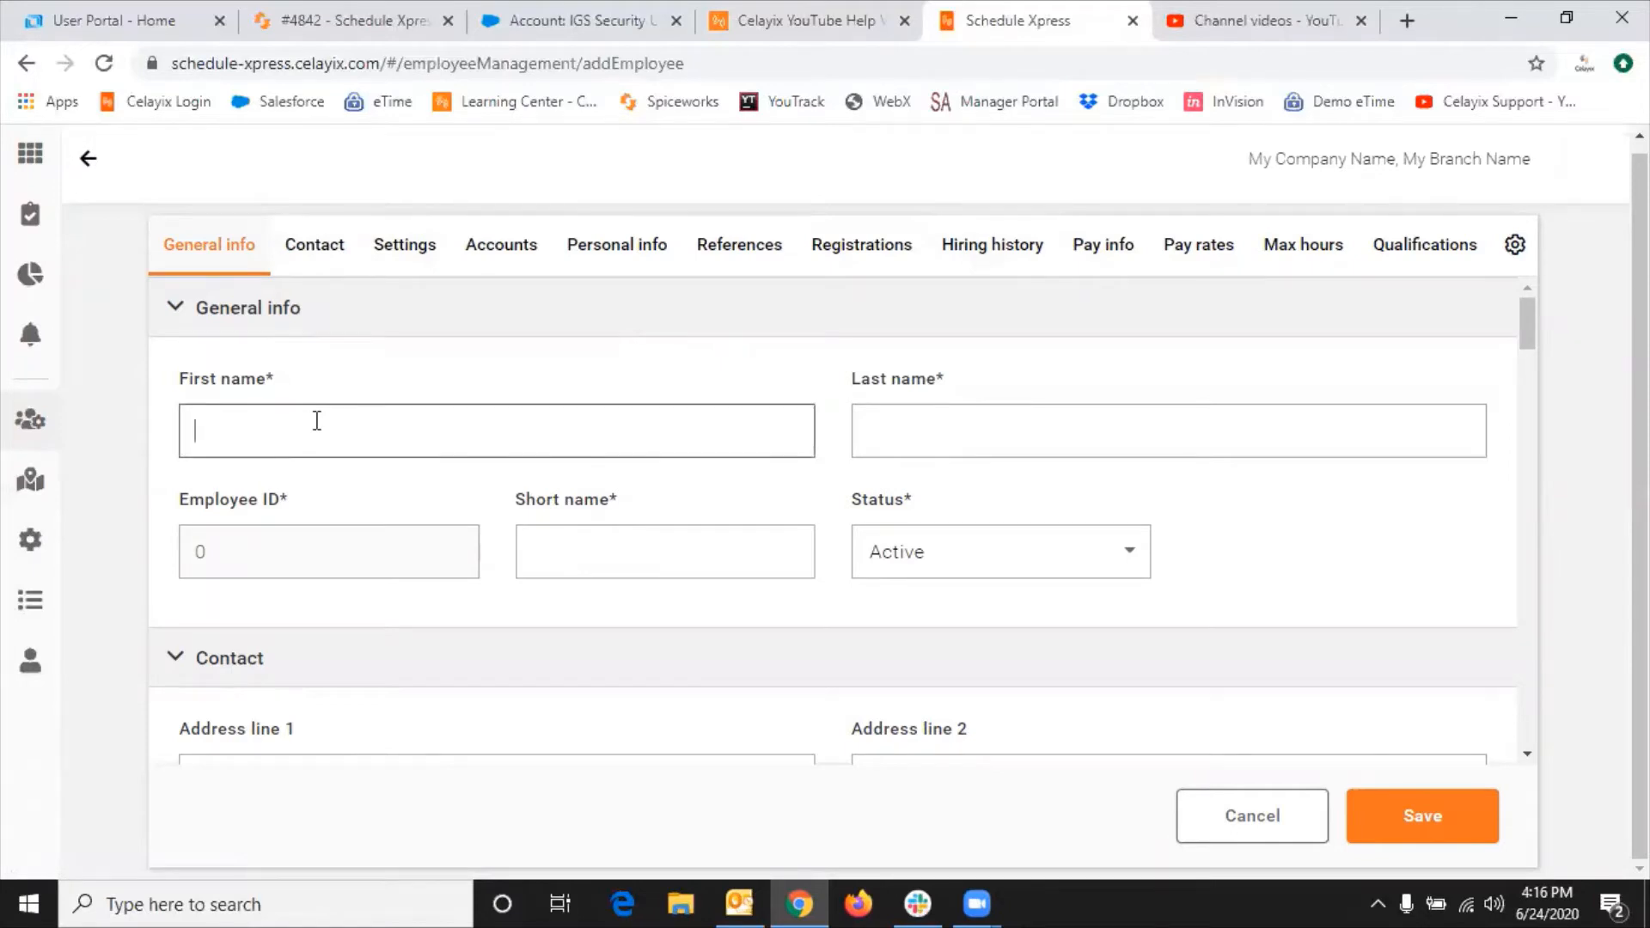
Step: Enter 'Test' as both the first and last name of the new employee
text(Test)
key(Tab)
text(Test)
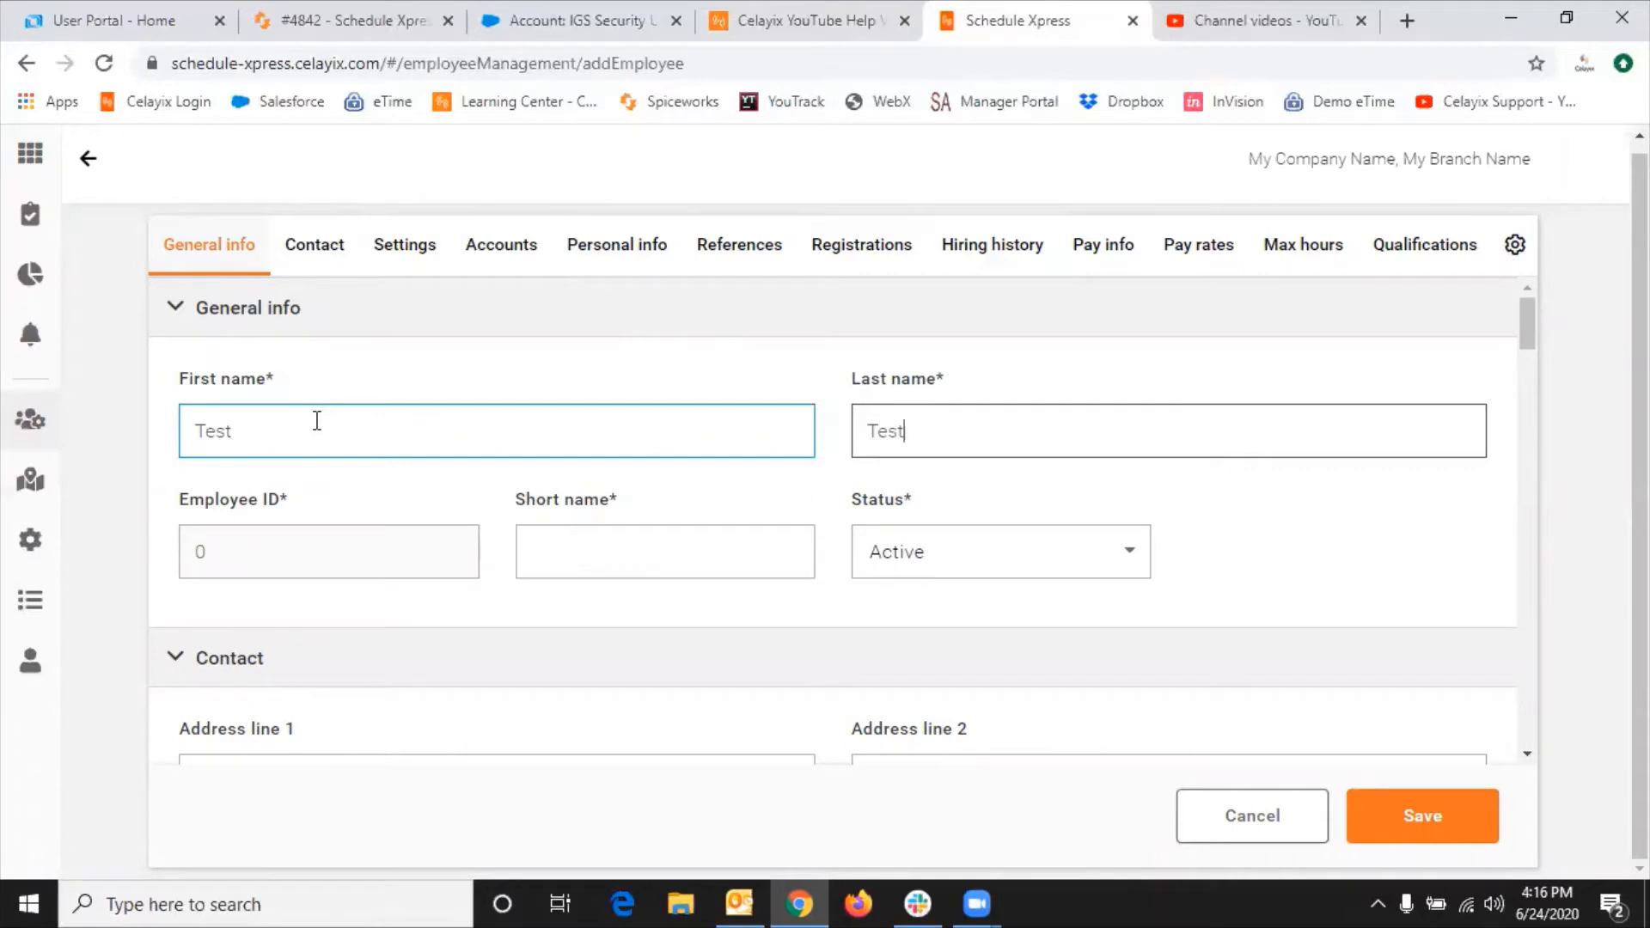
key(Tab)
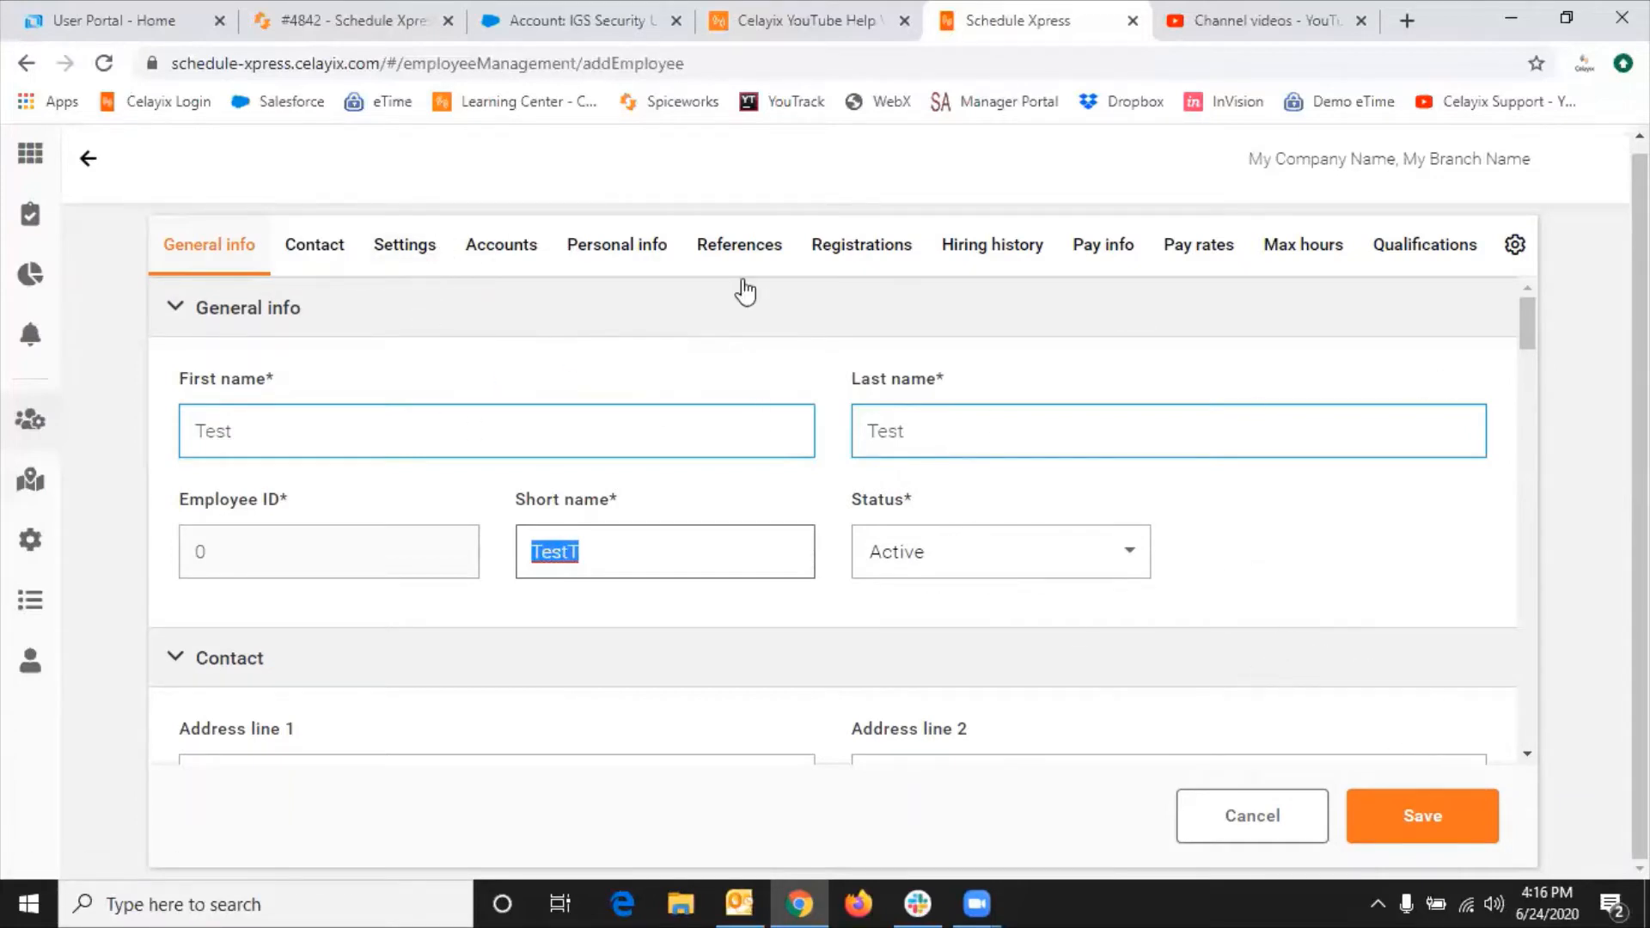
Step: Save employee Test Test with empty contact fields, creating employee ID 6
click(315, 248)
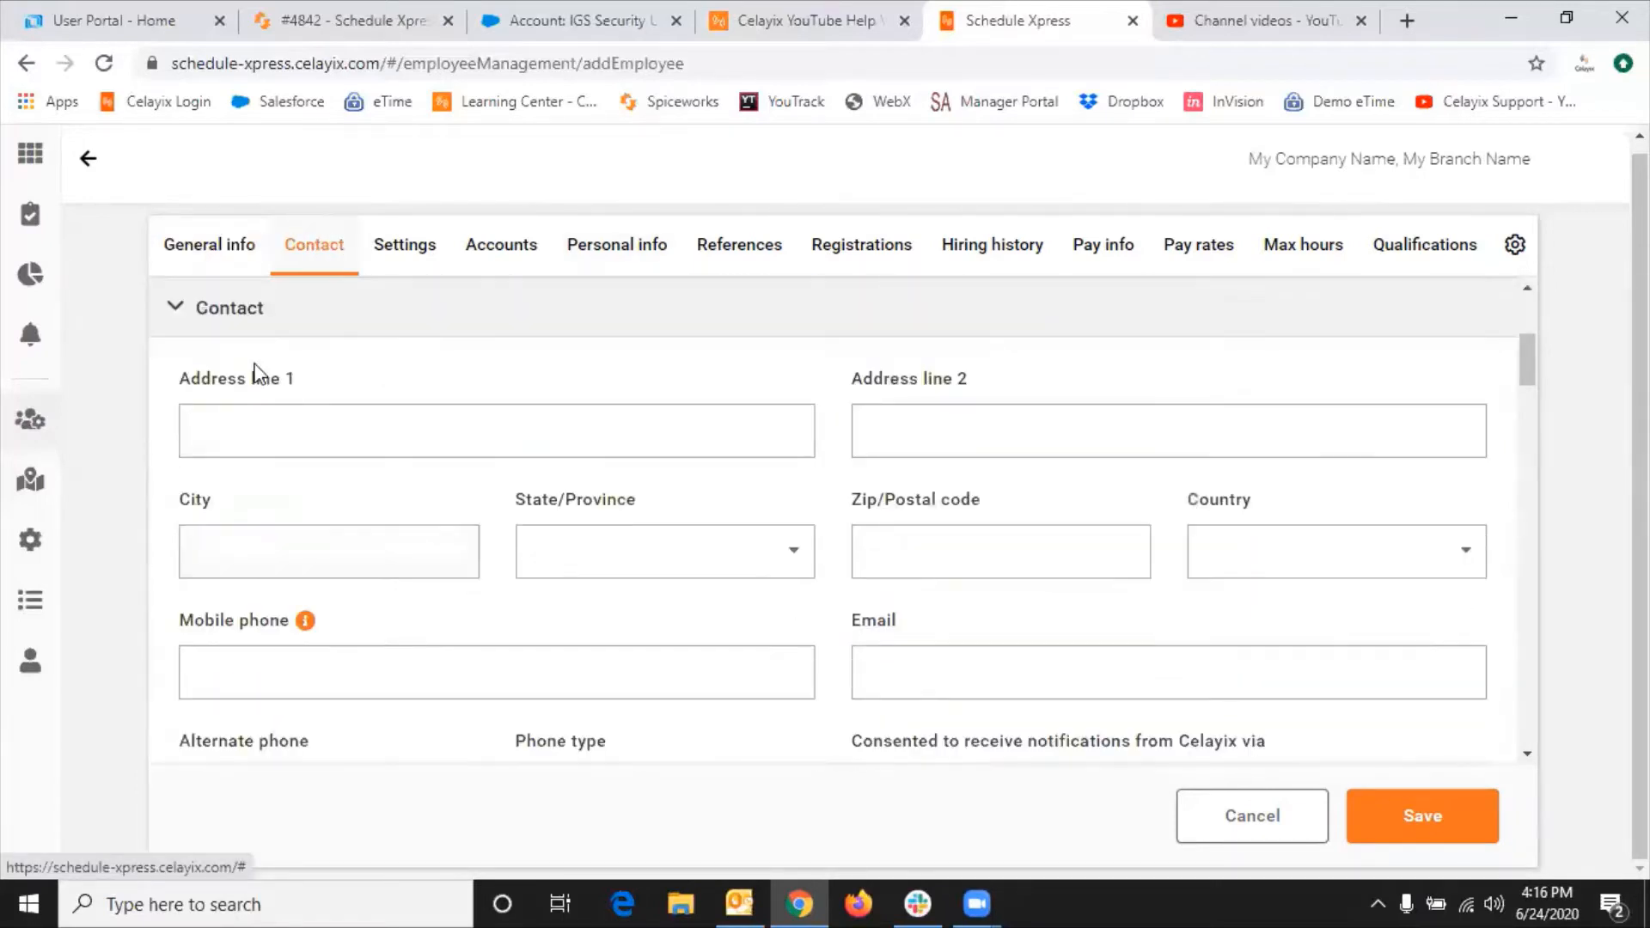
click(305, 669)
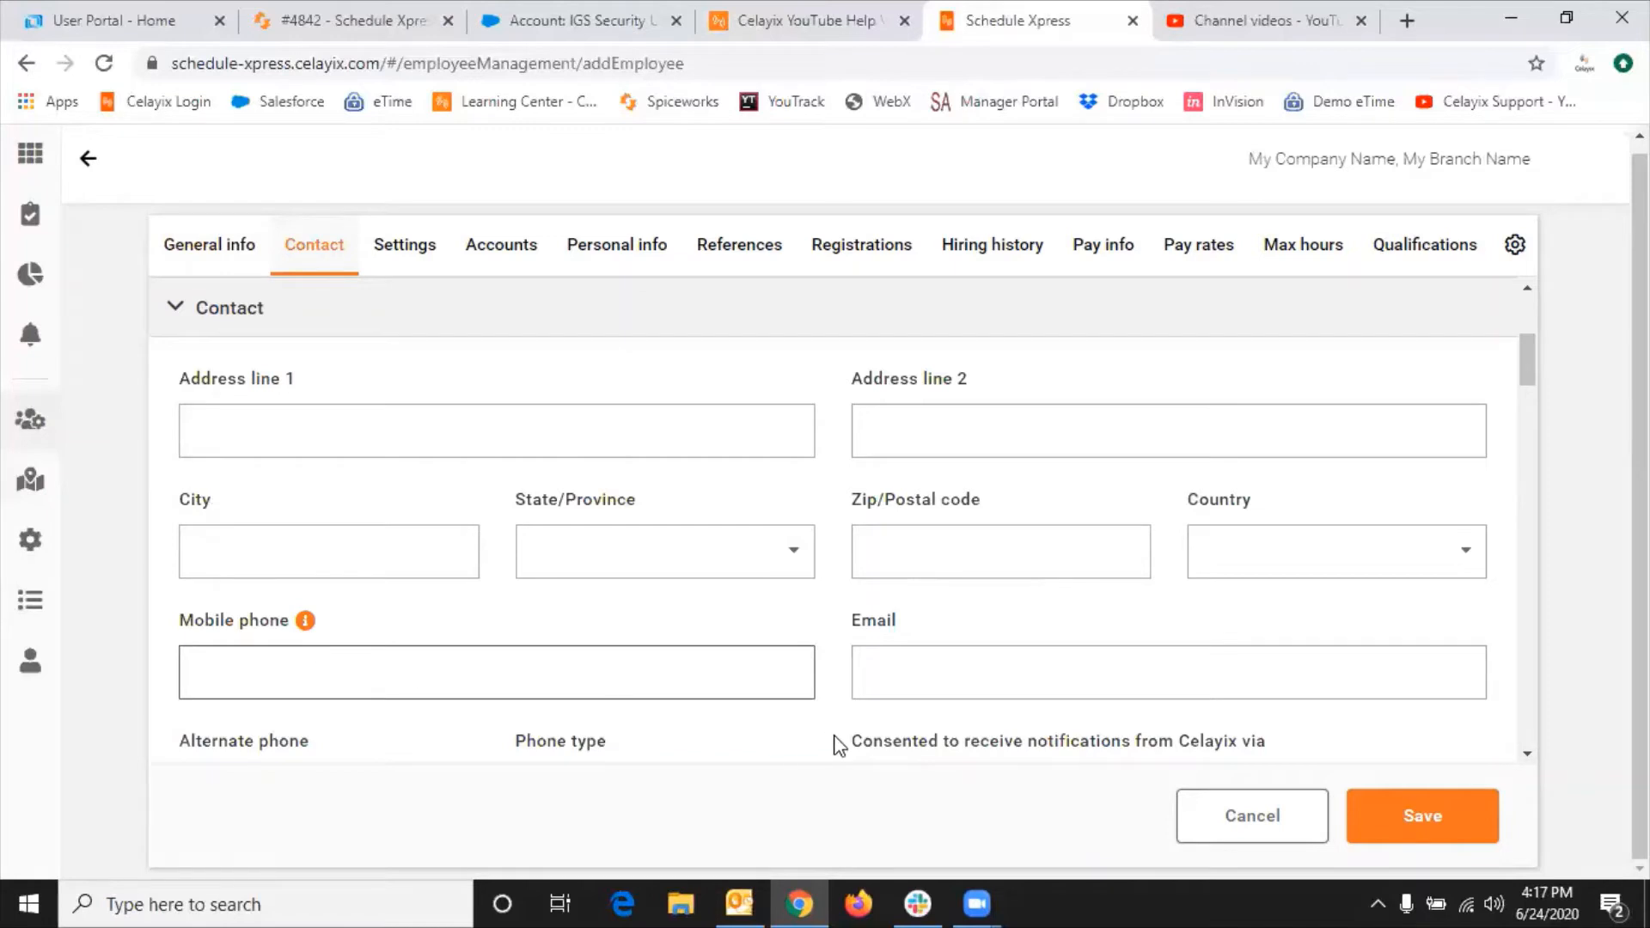
click(989, 681)
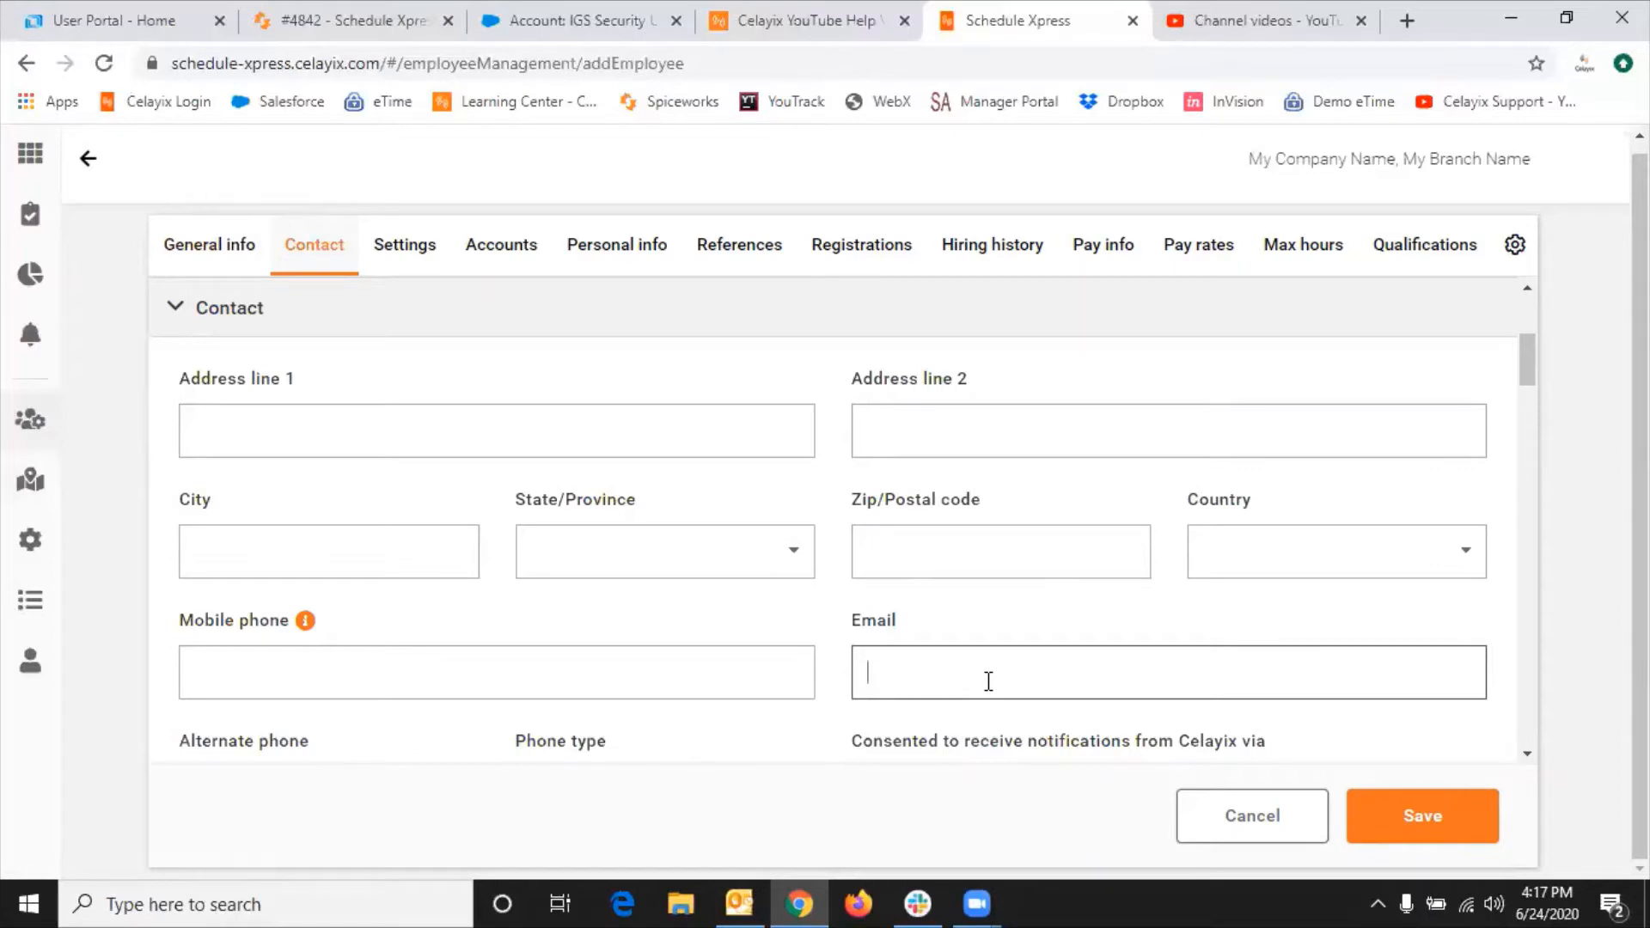
click(1389, 821)
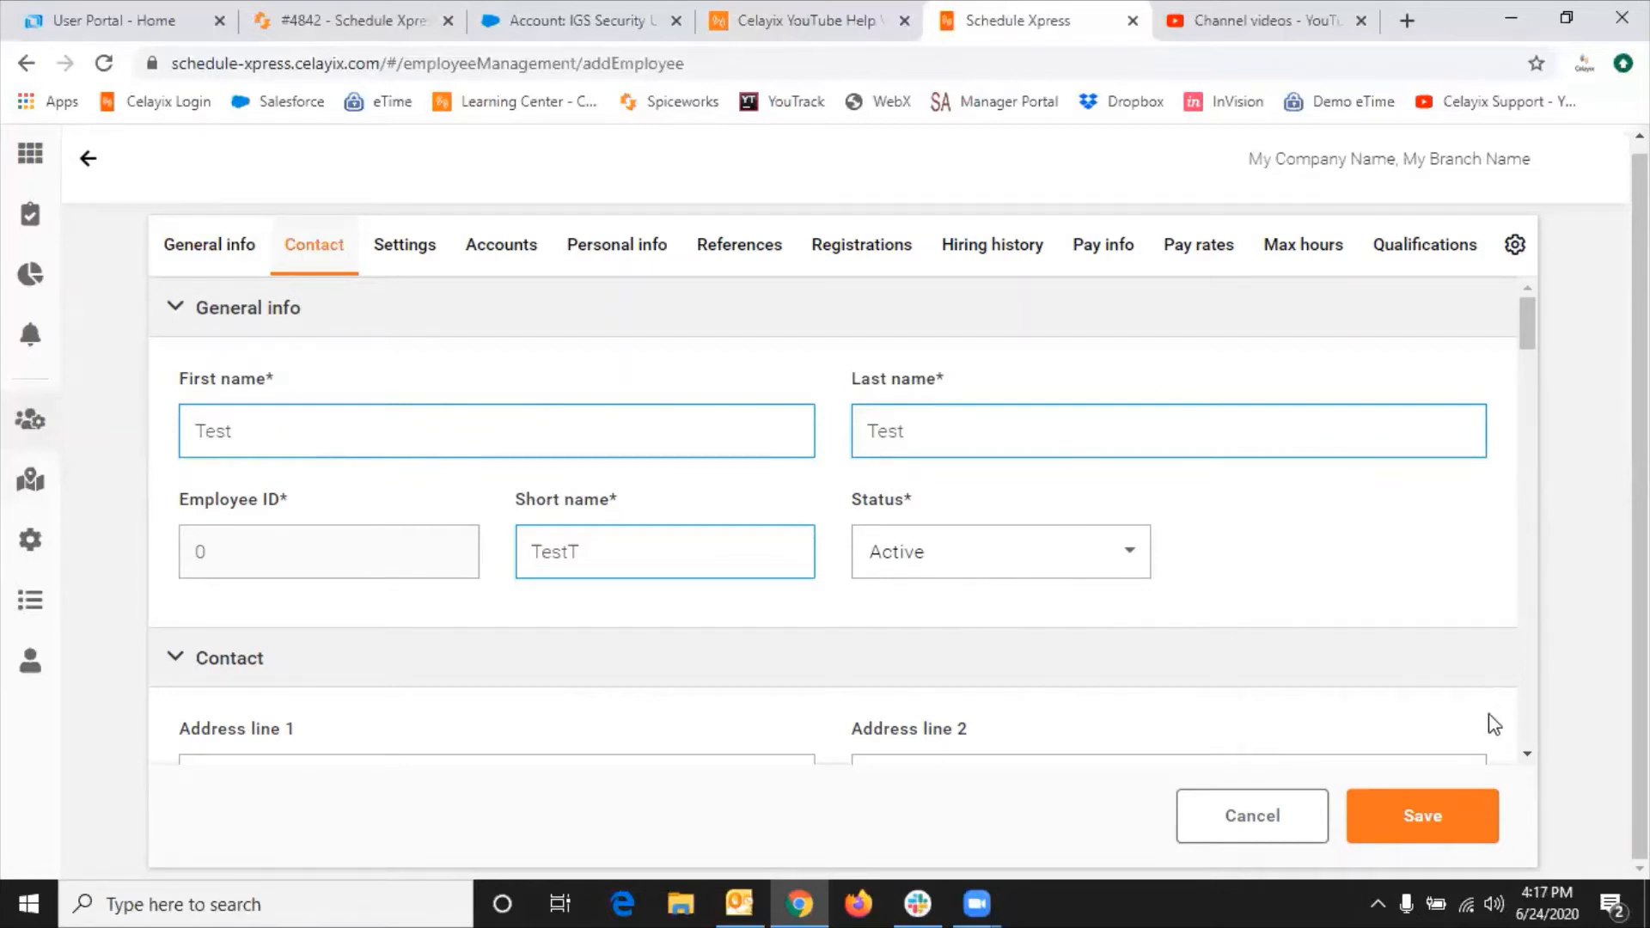
click(1432, 823)
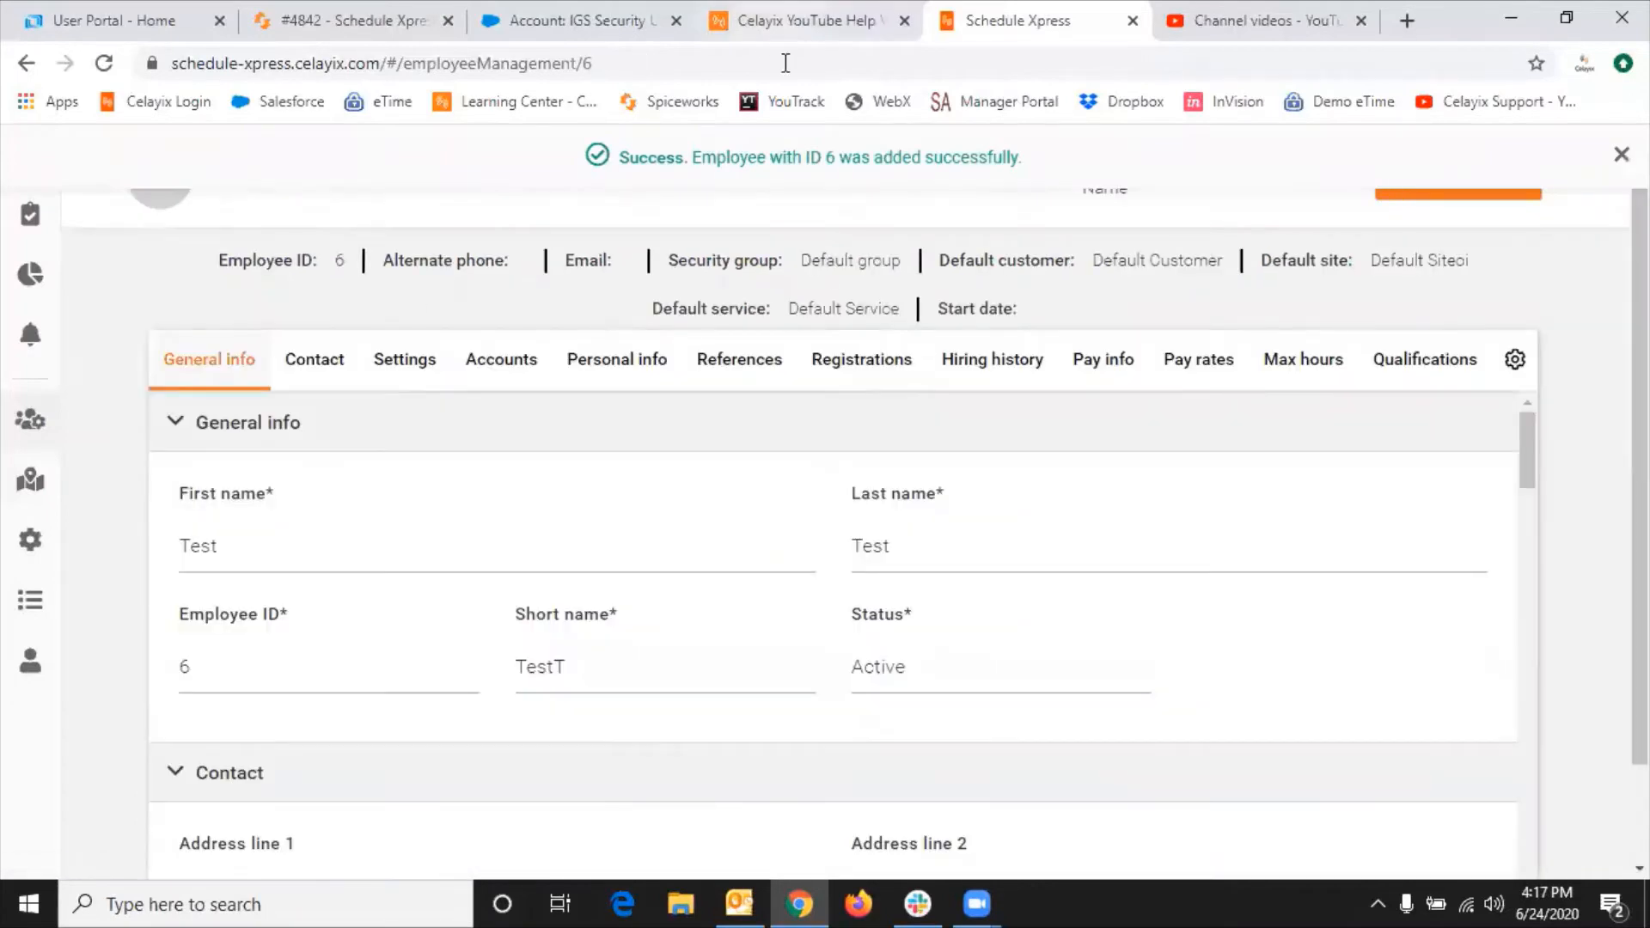
Step: Return to the employee list and tick the checkbox of Test Test (ID 6)
scroll(793, 146, down, 1)
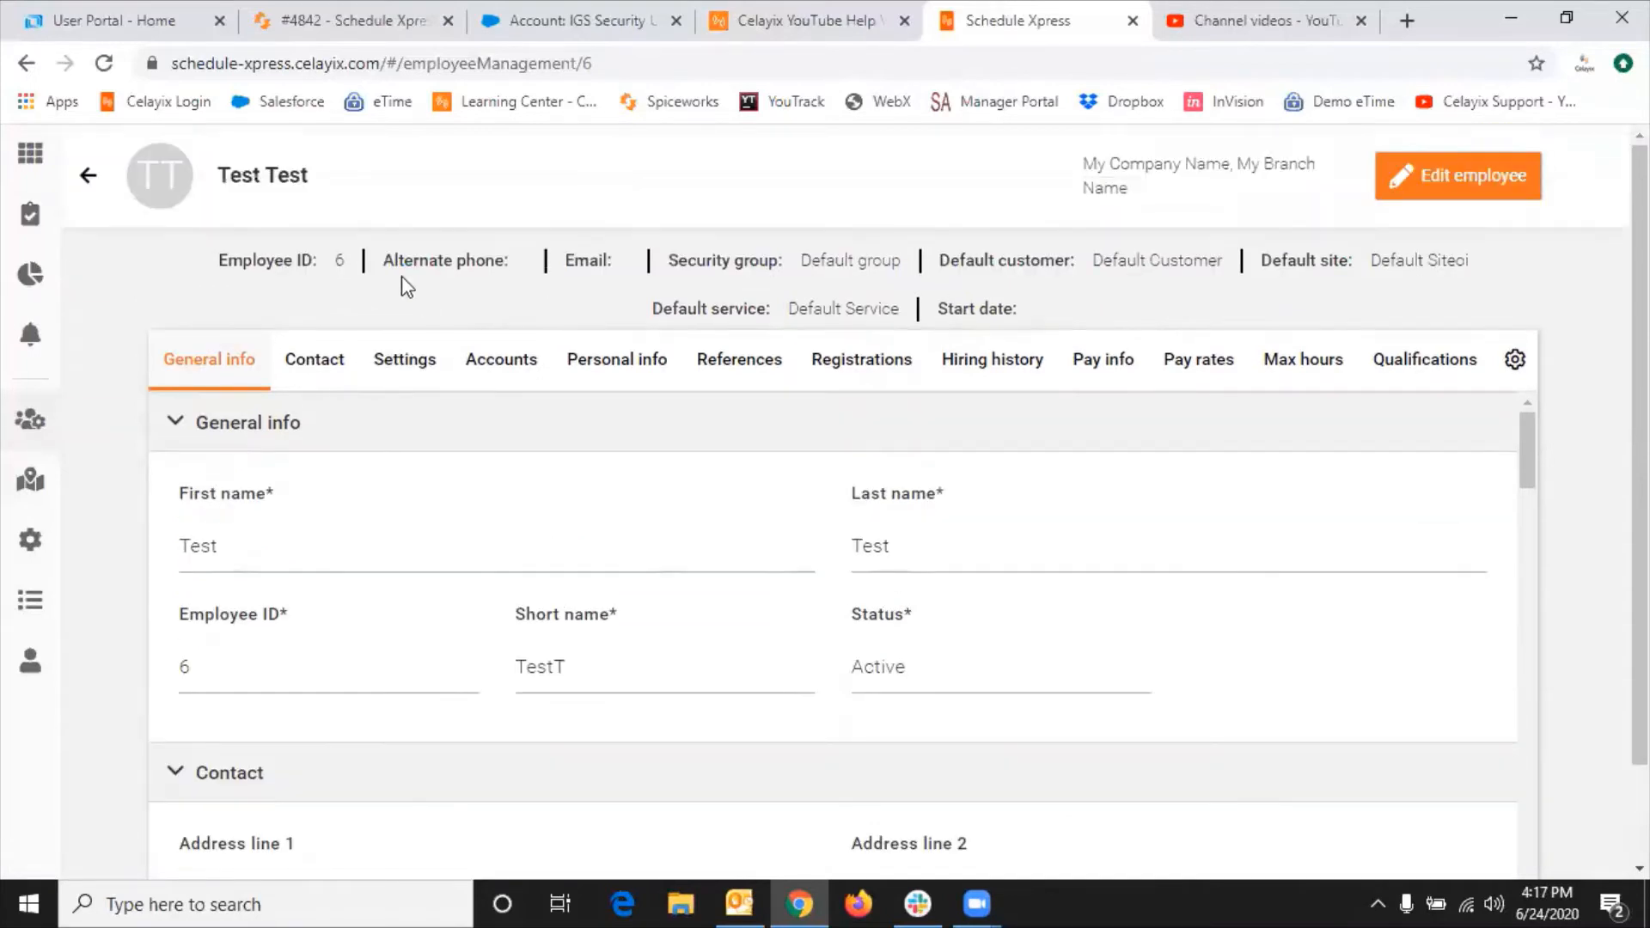
scroll(104, 211, up, 1)
click(94, 178)
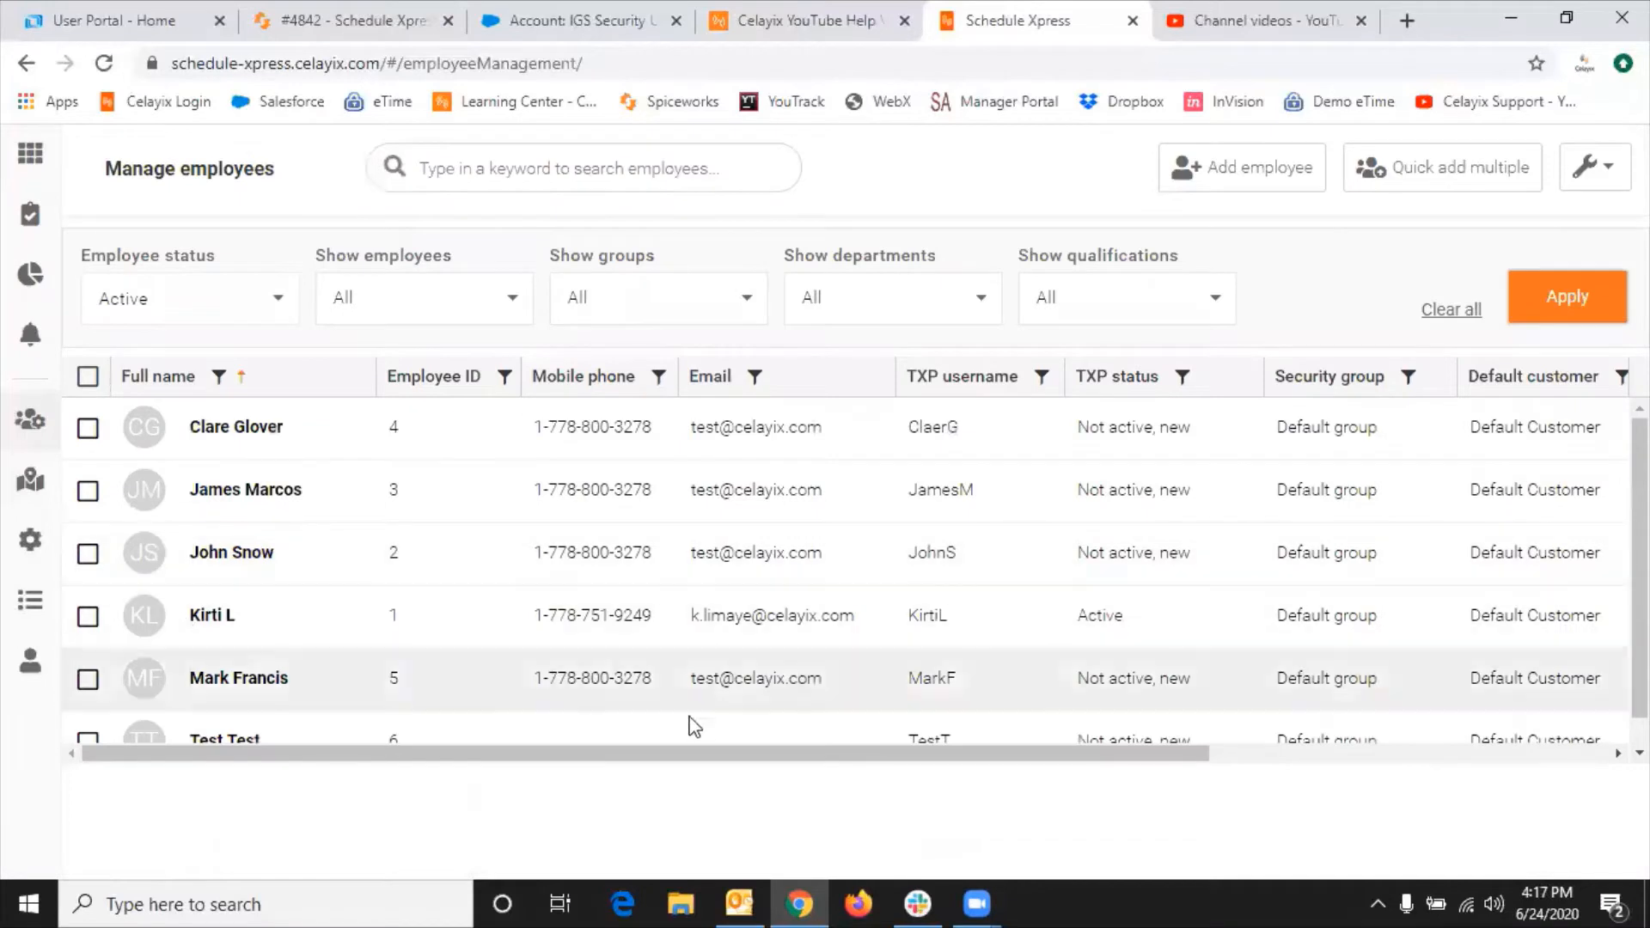
scroll(428, 725, down, 1)
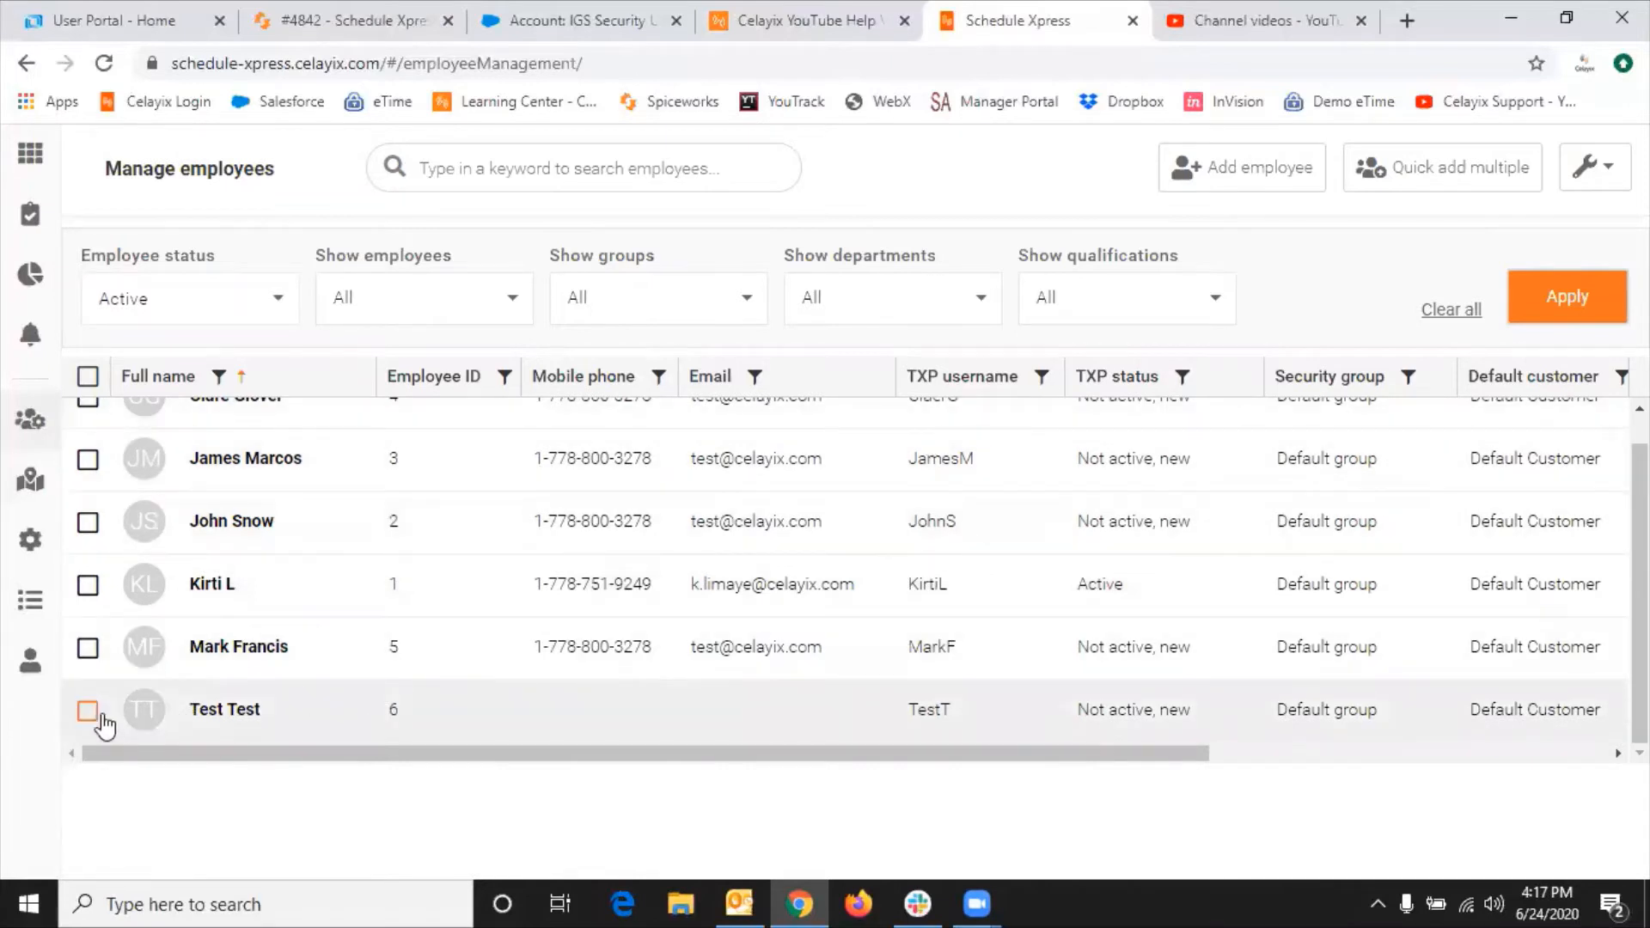
click(89, 713)
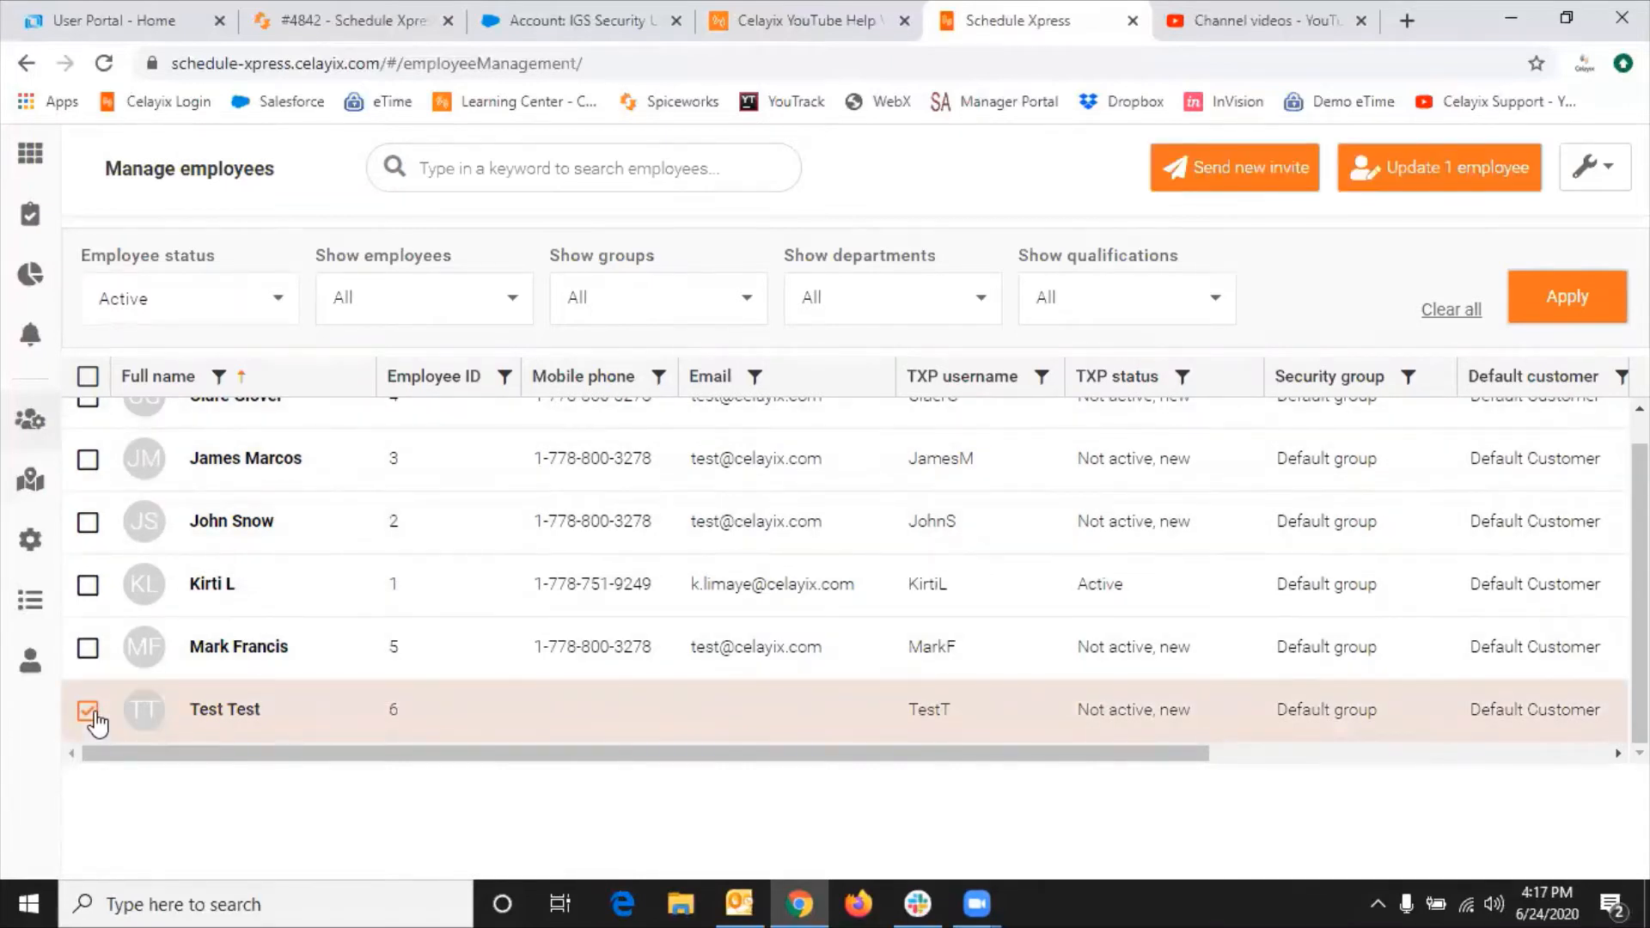
Step: Add the company support e-mail address to Test Test's contact details and save
click(1422, 170)
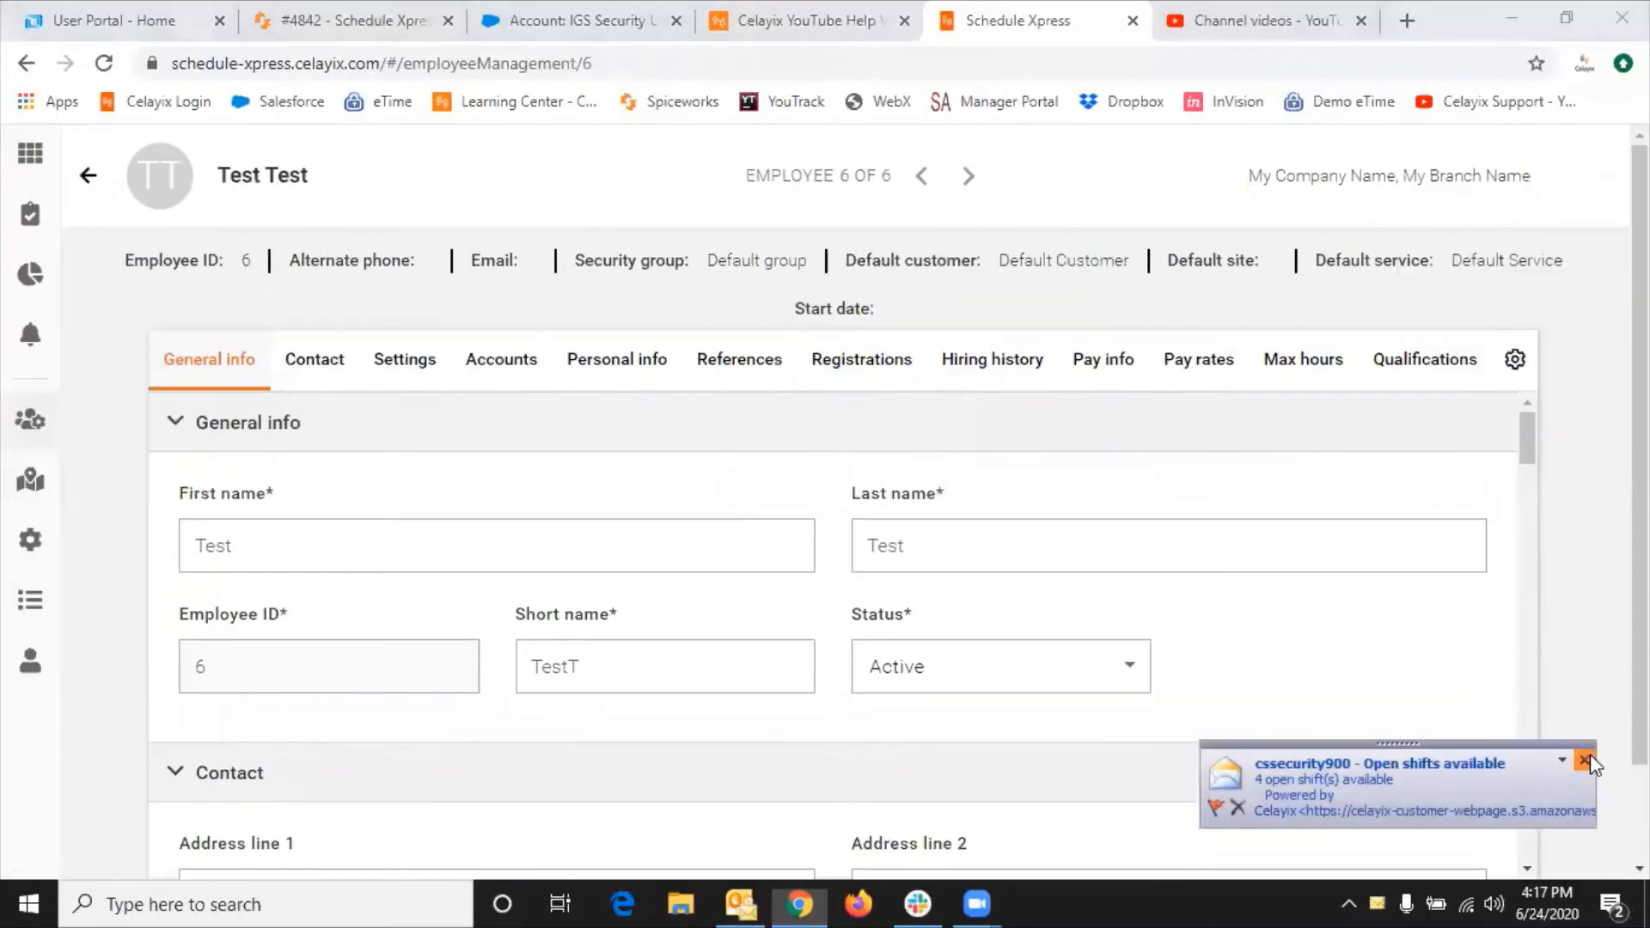
click(1586, 760)
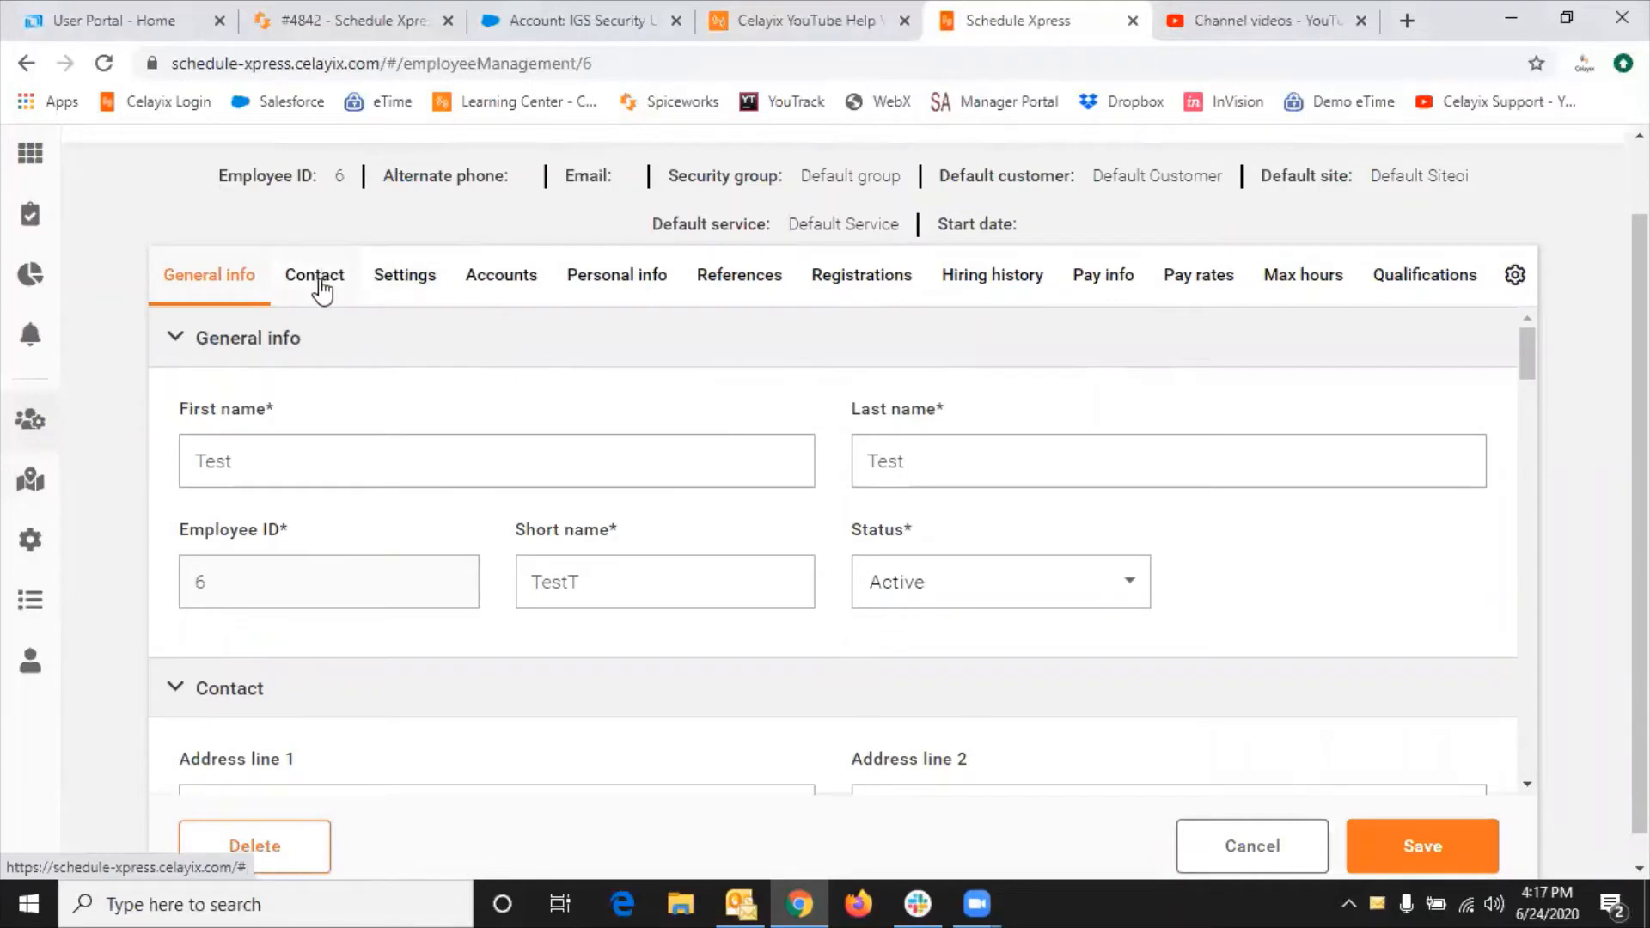
click(318, 275)
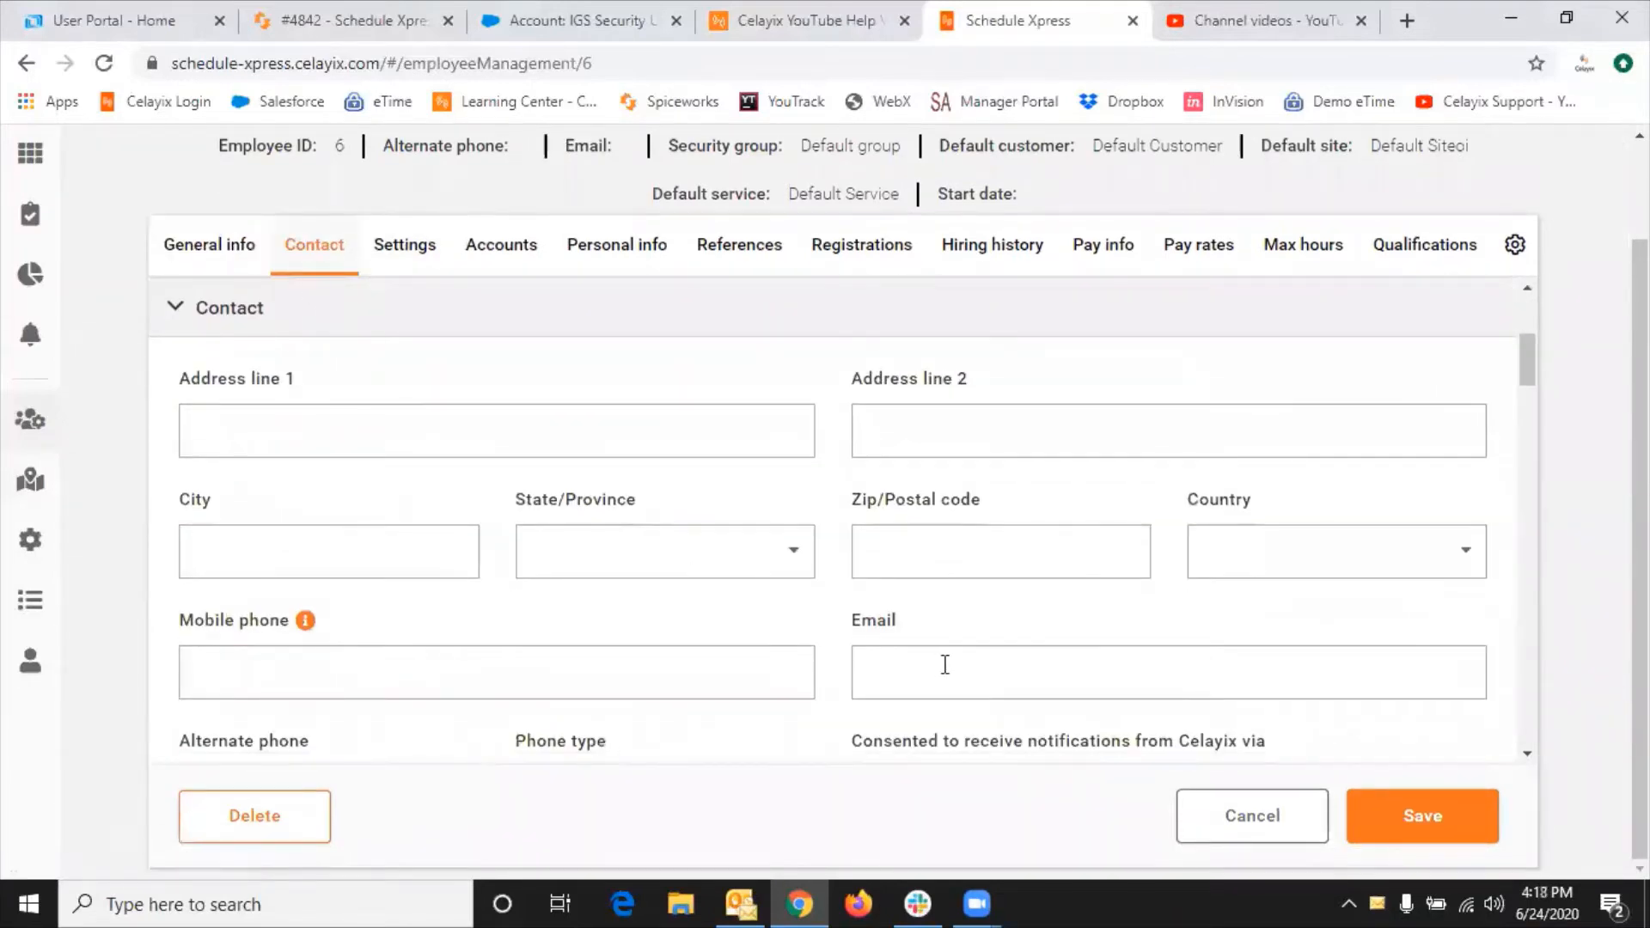
click(945, 662)
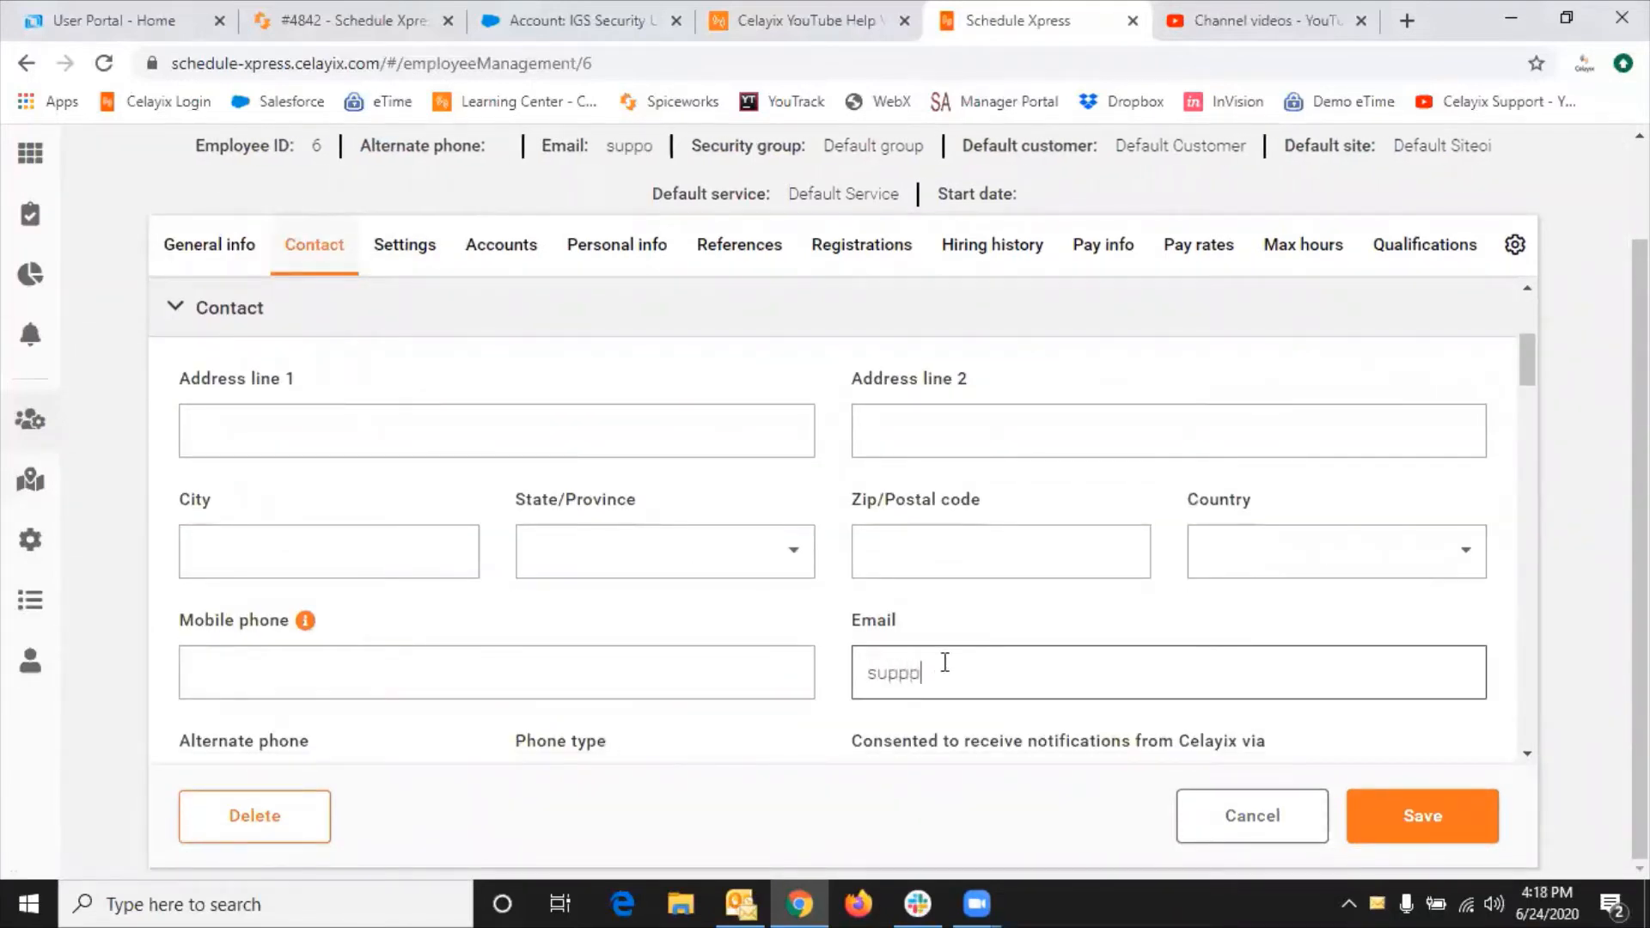
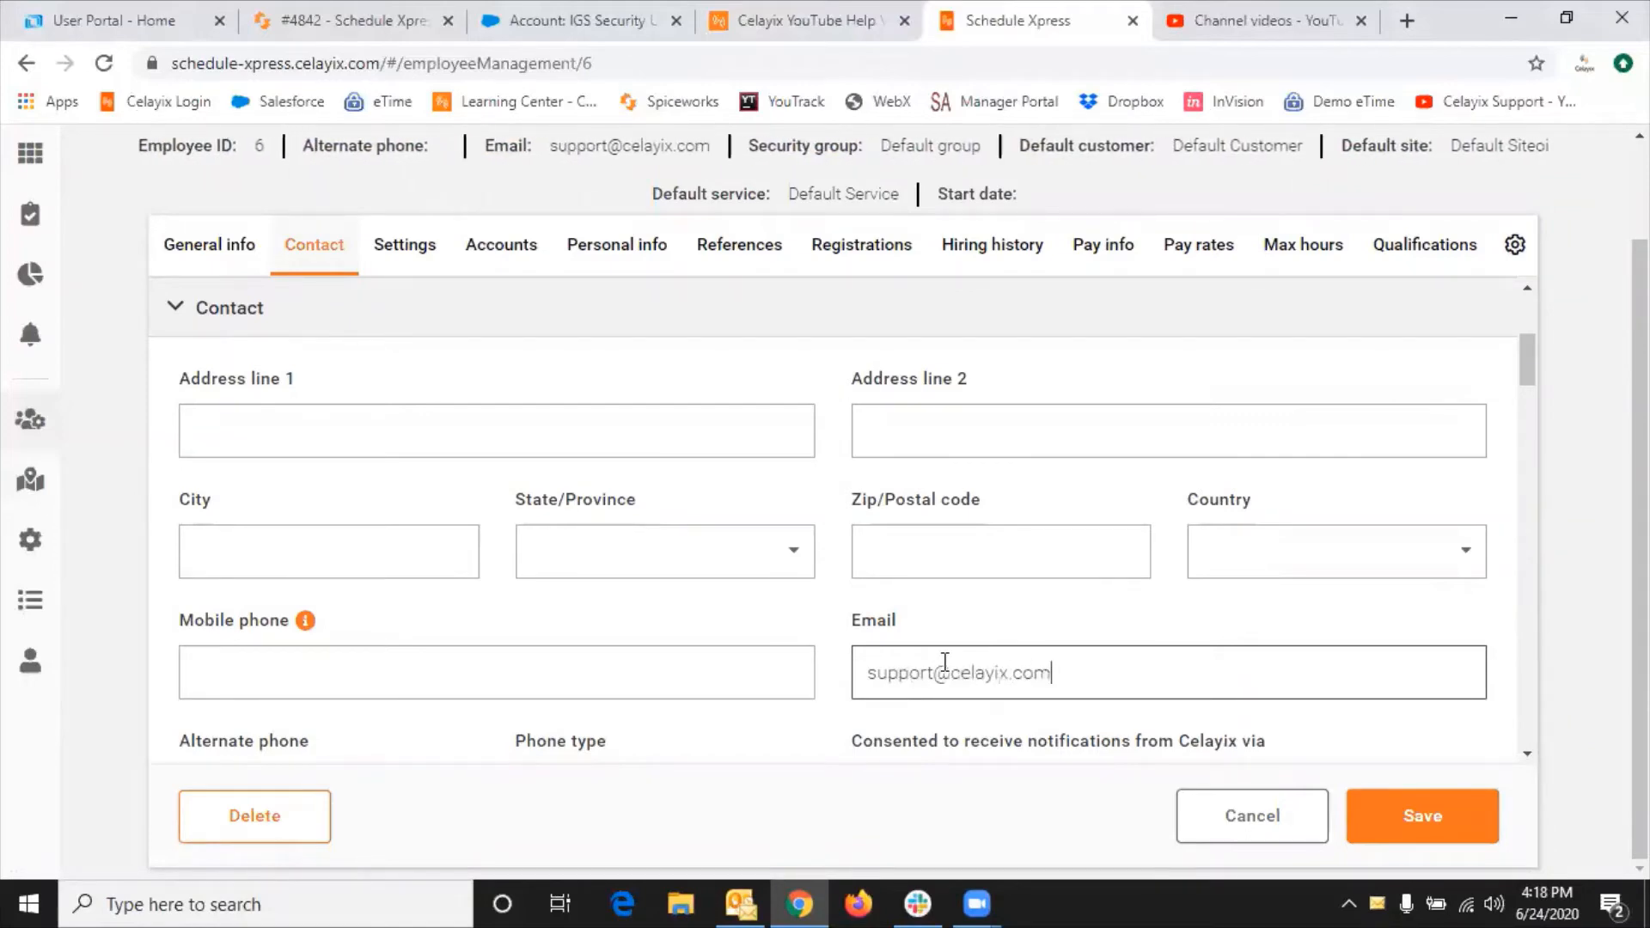
click(1392, 823)
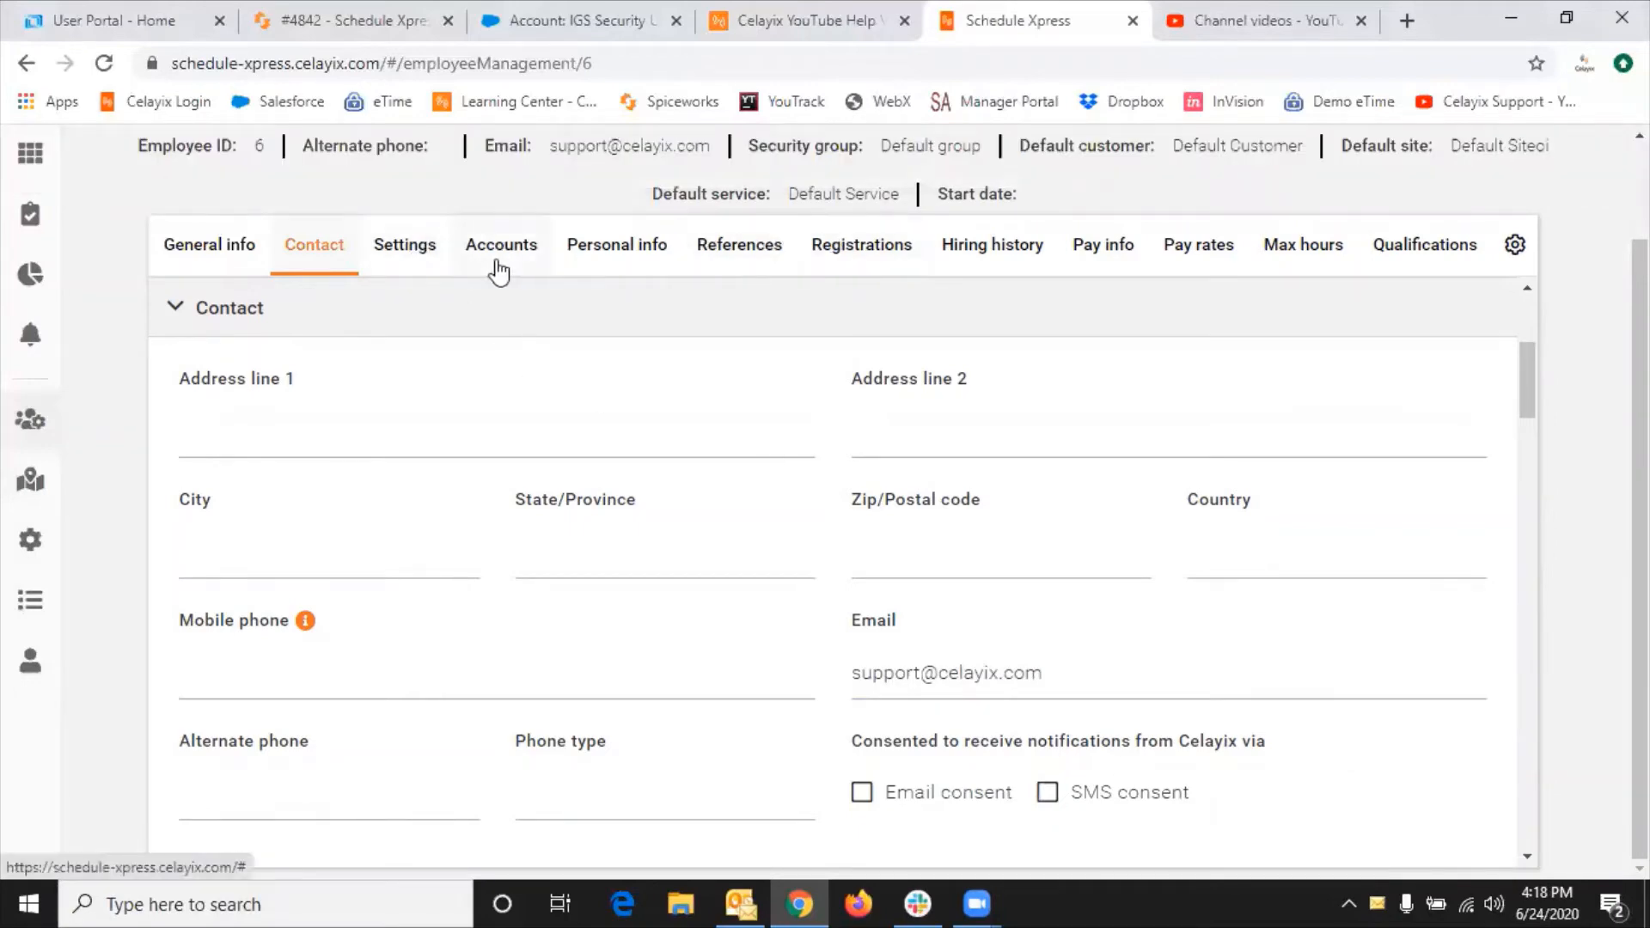
click(489, 265)
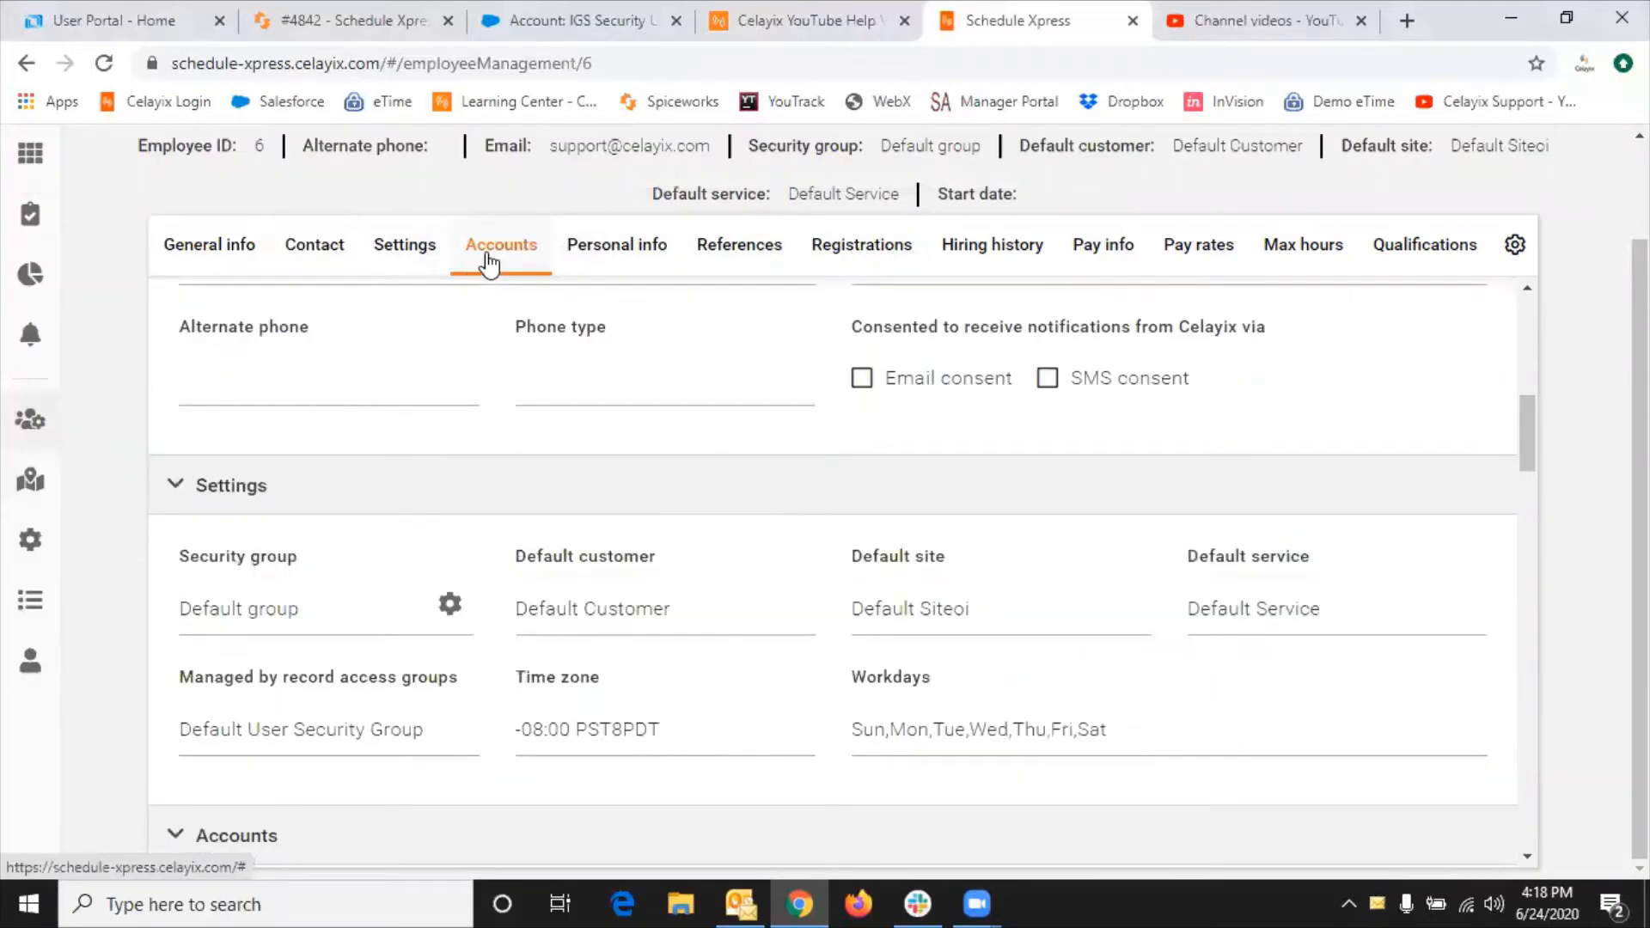
click(403, 258)
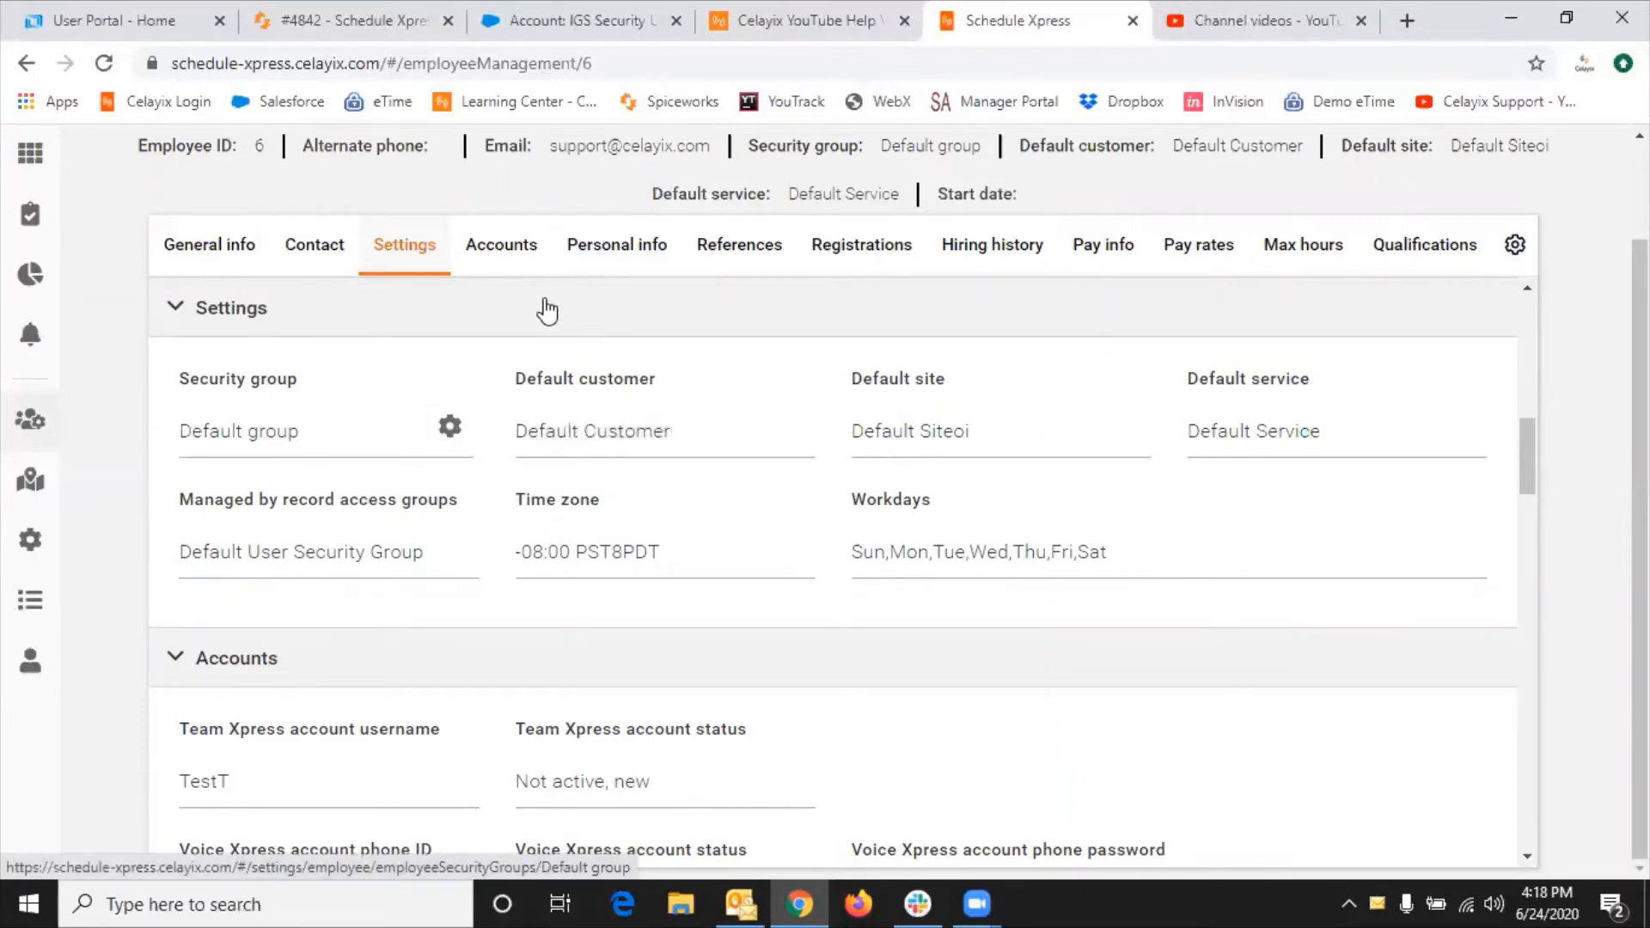
click(513, 248)
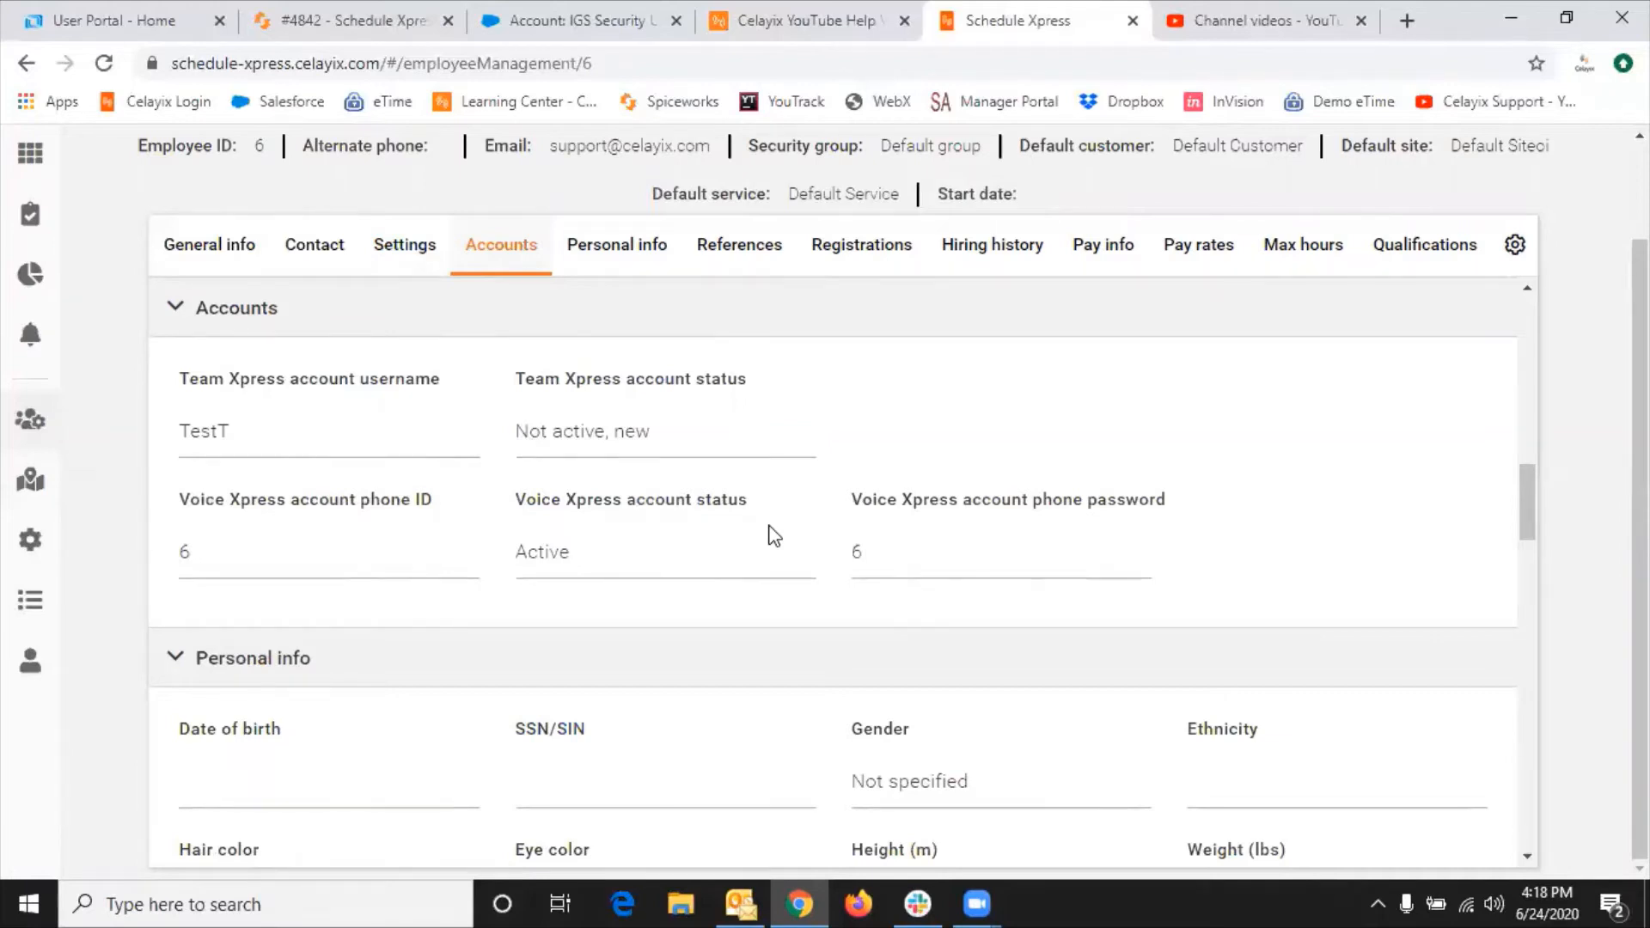
click(634, 262)
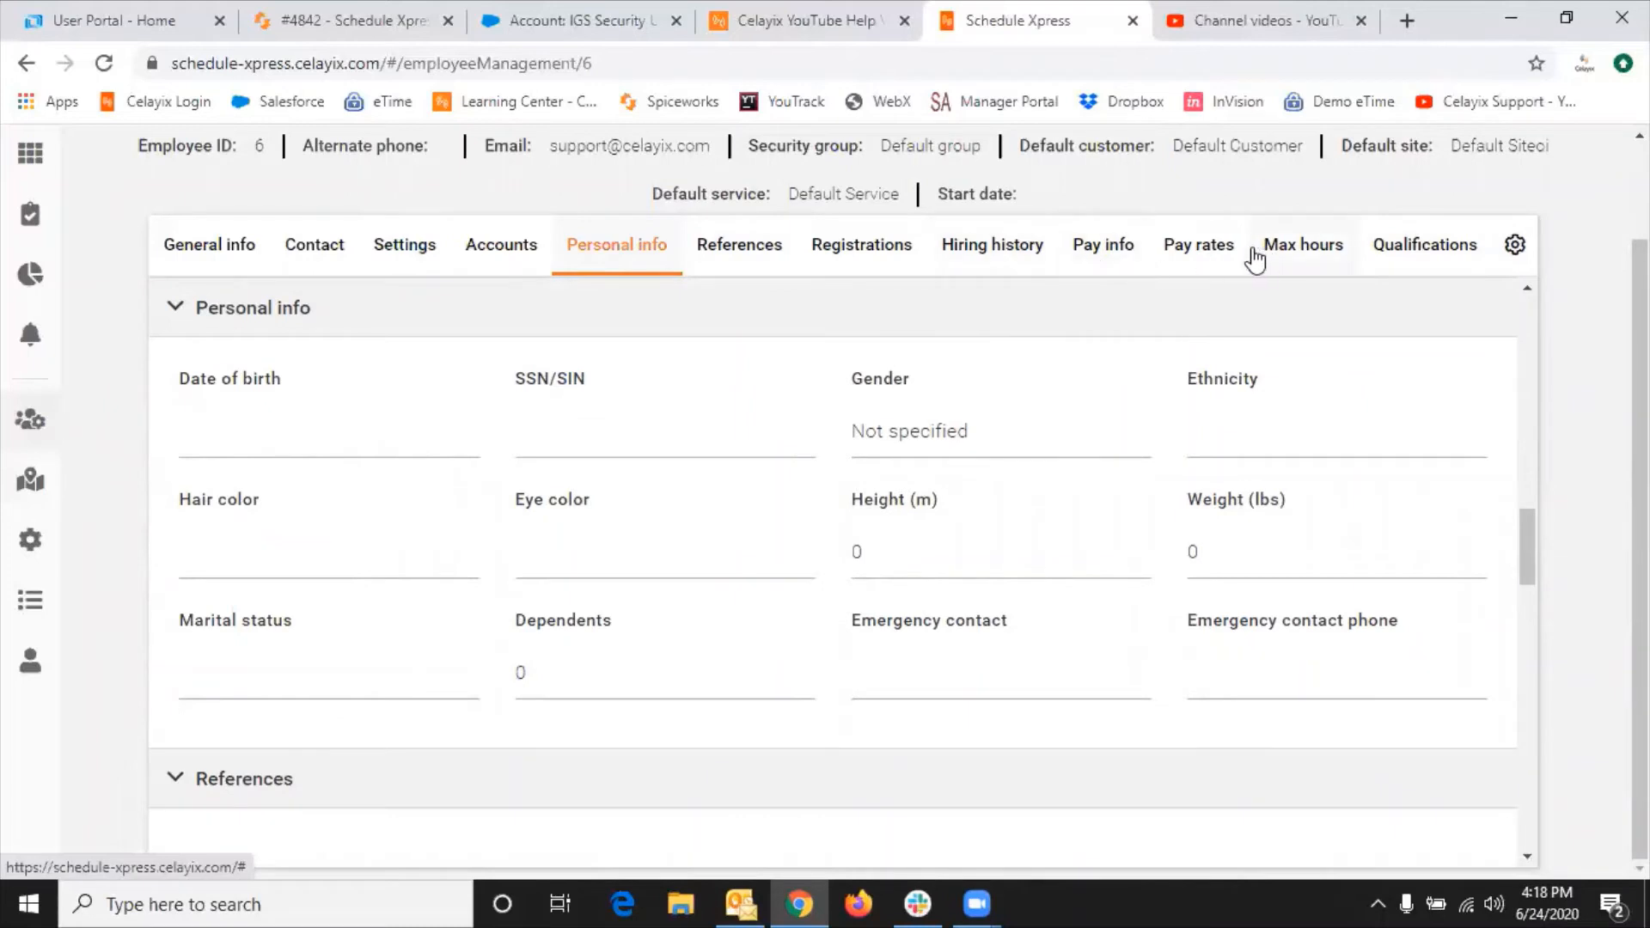
click(1225, 251)
click(1449, 250)
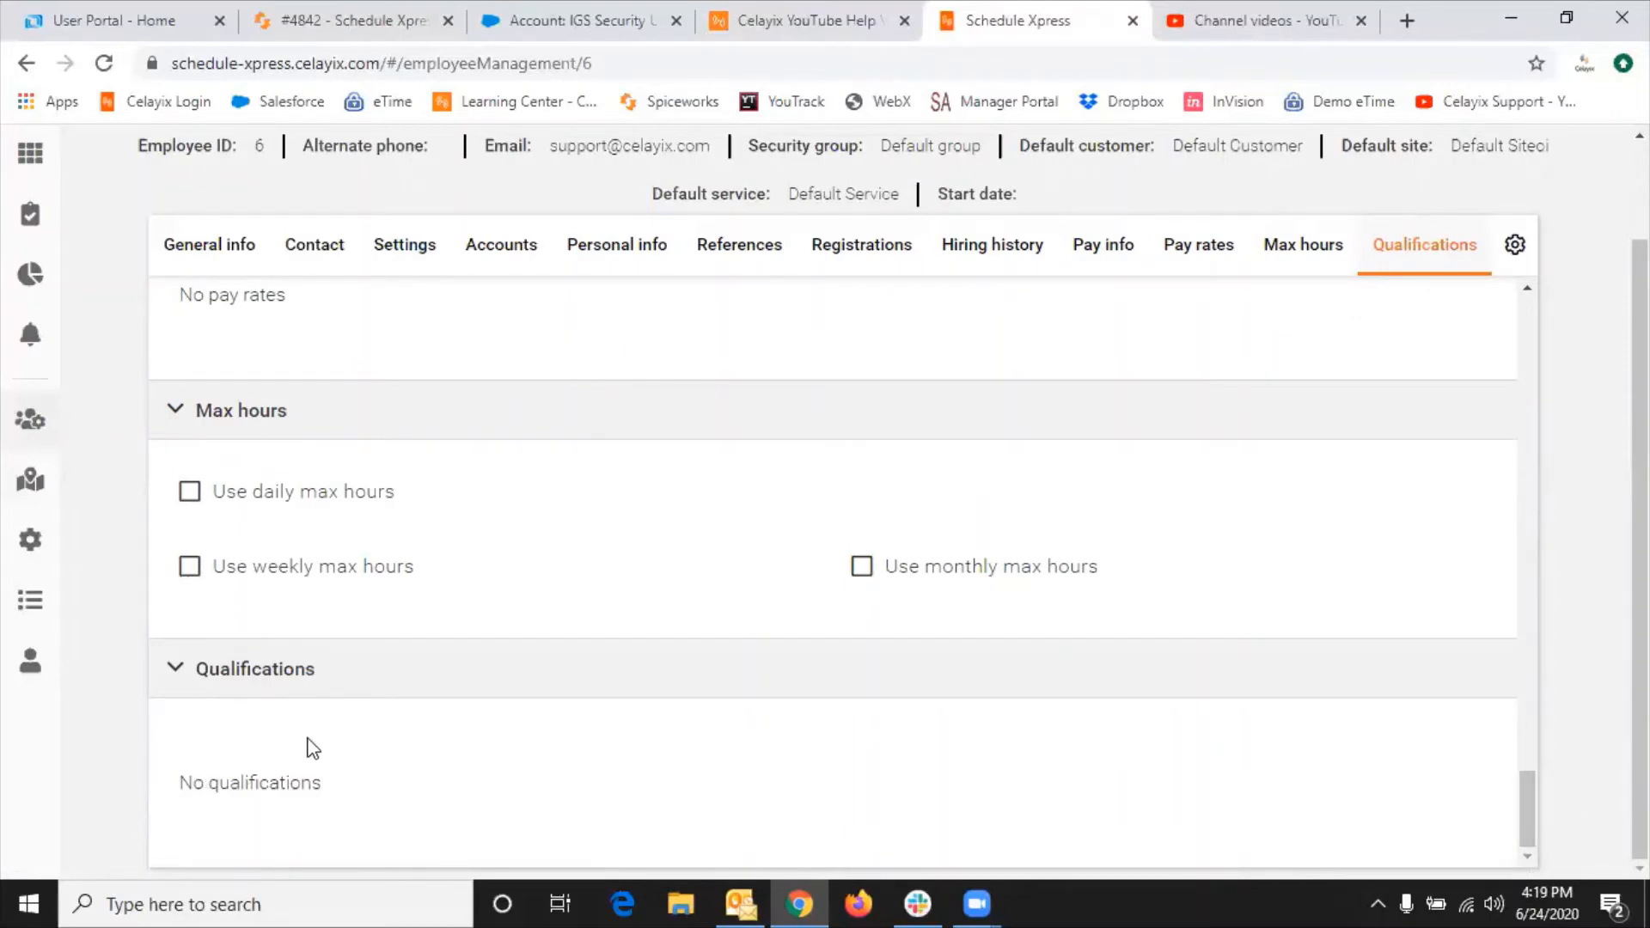
click(295, 681)
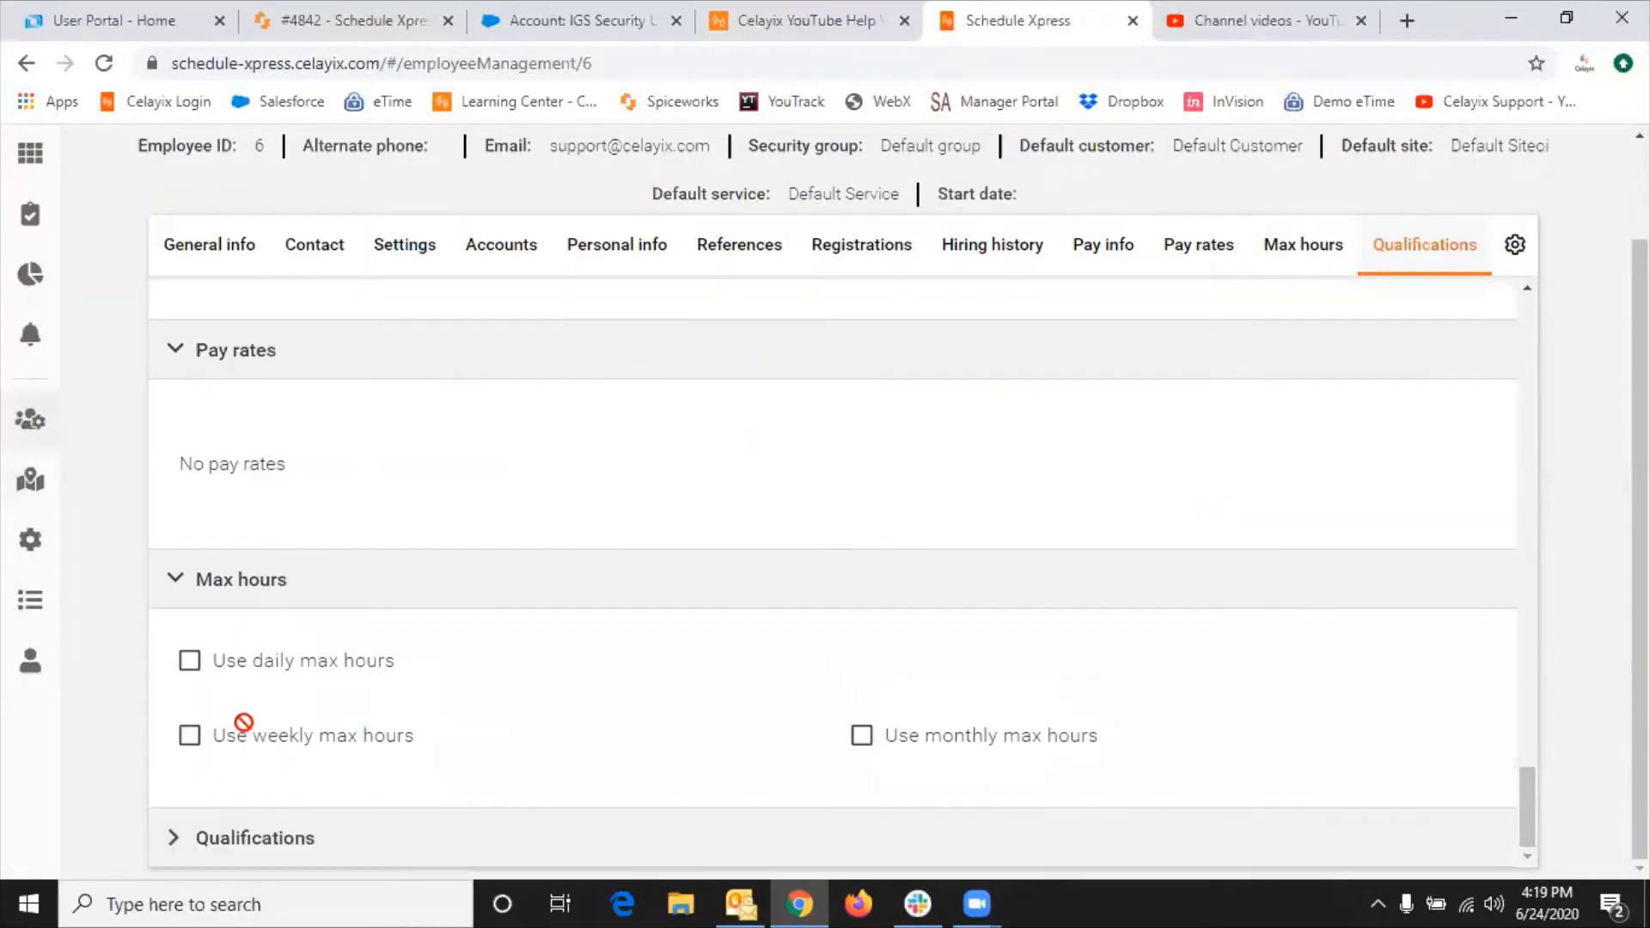
click(169, 839)
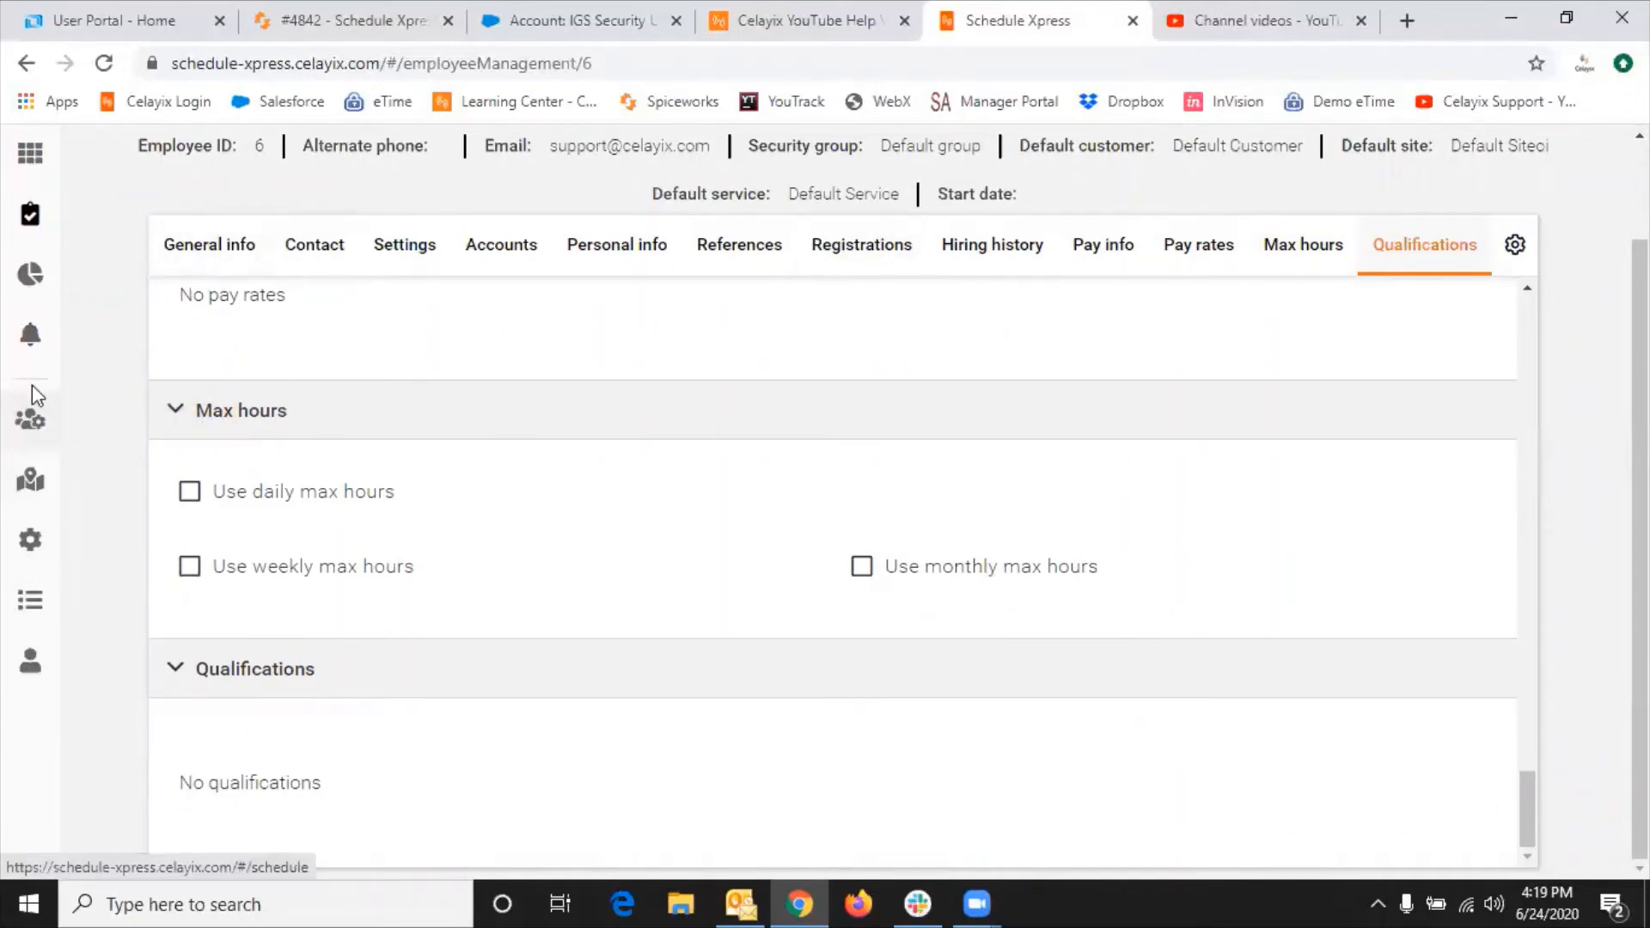
Step: Return to the employee list and bring up the Quick add multiple employees dialog
click(21, 430)
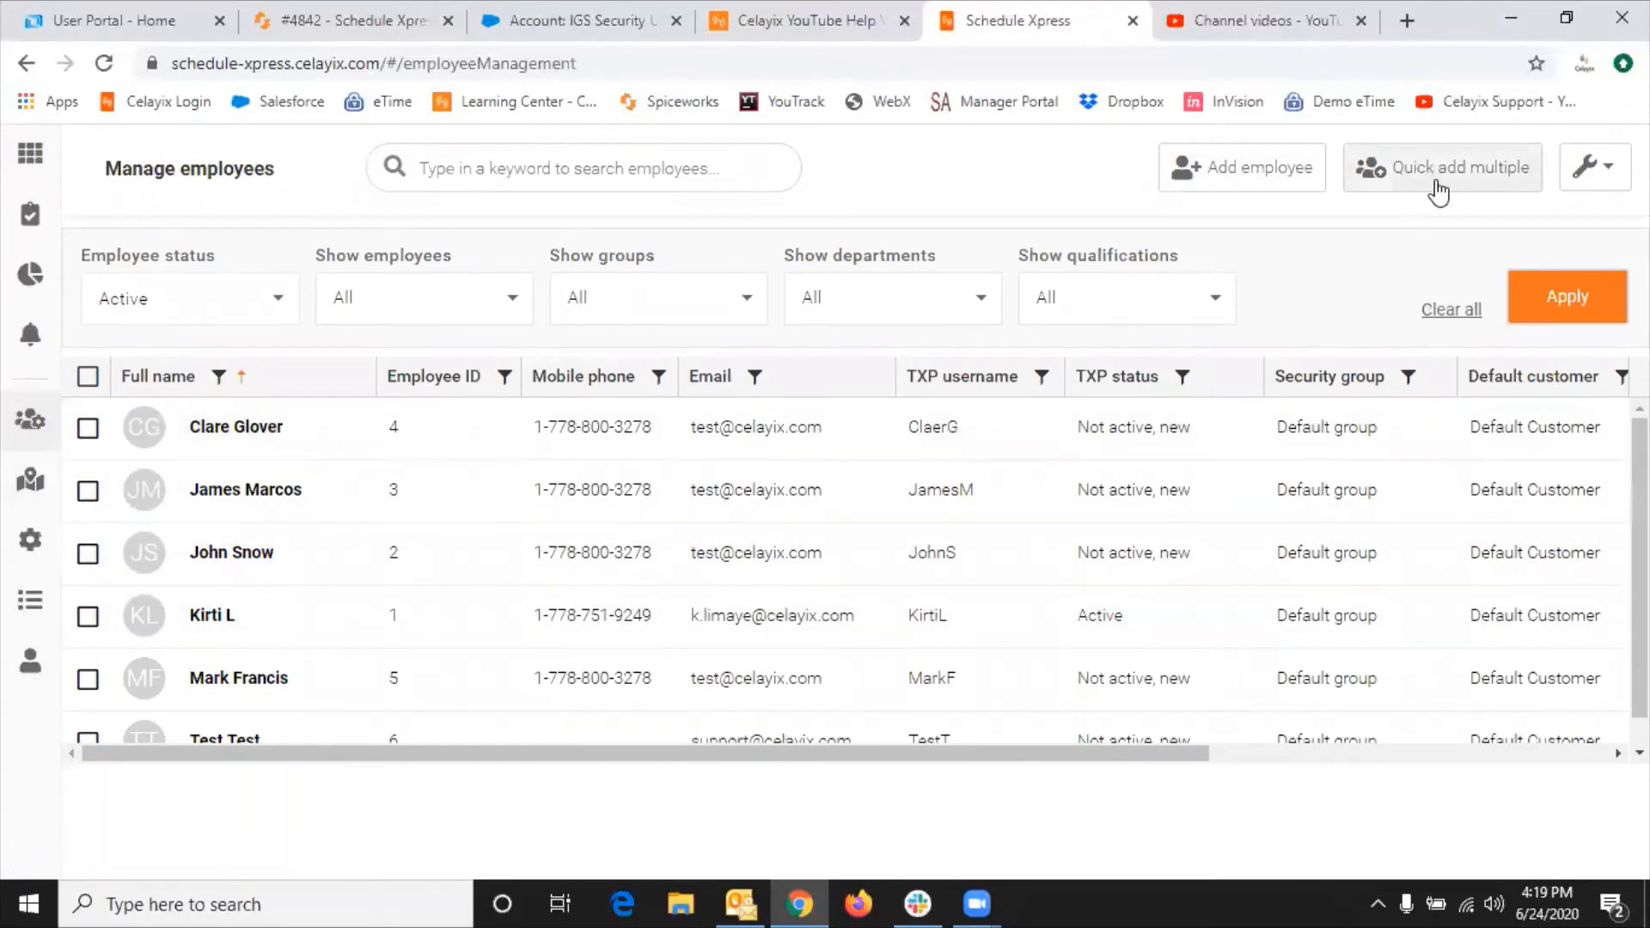
click(1457, 176)
Step: Enter first and last names for two new employees in separate quick-add rows
click(208, 465)
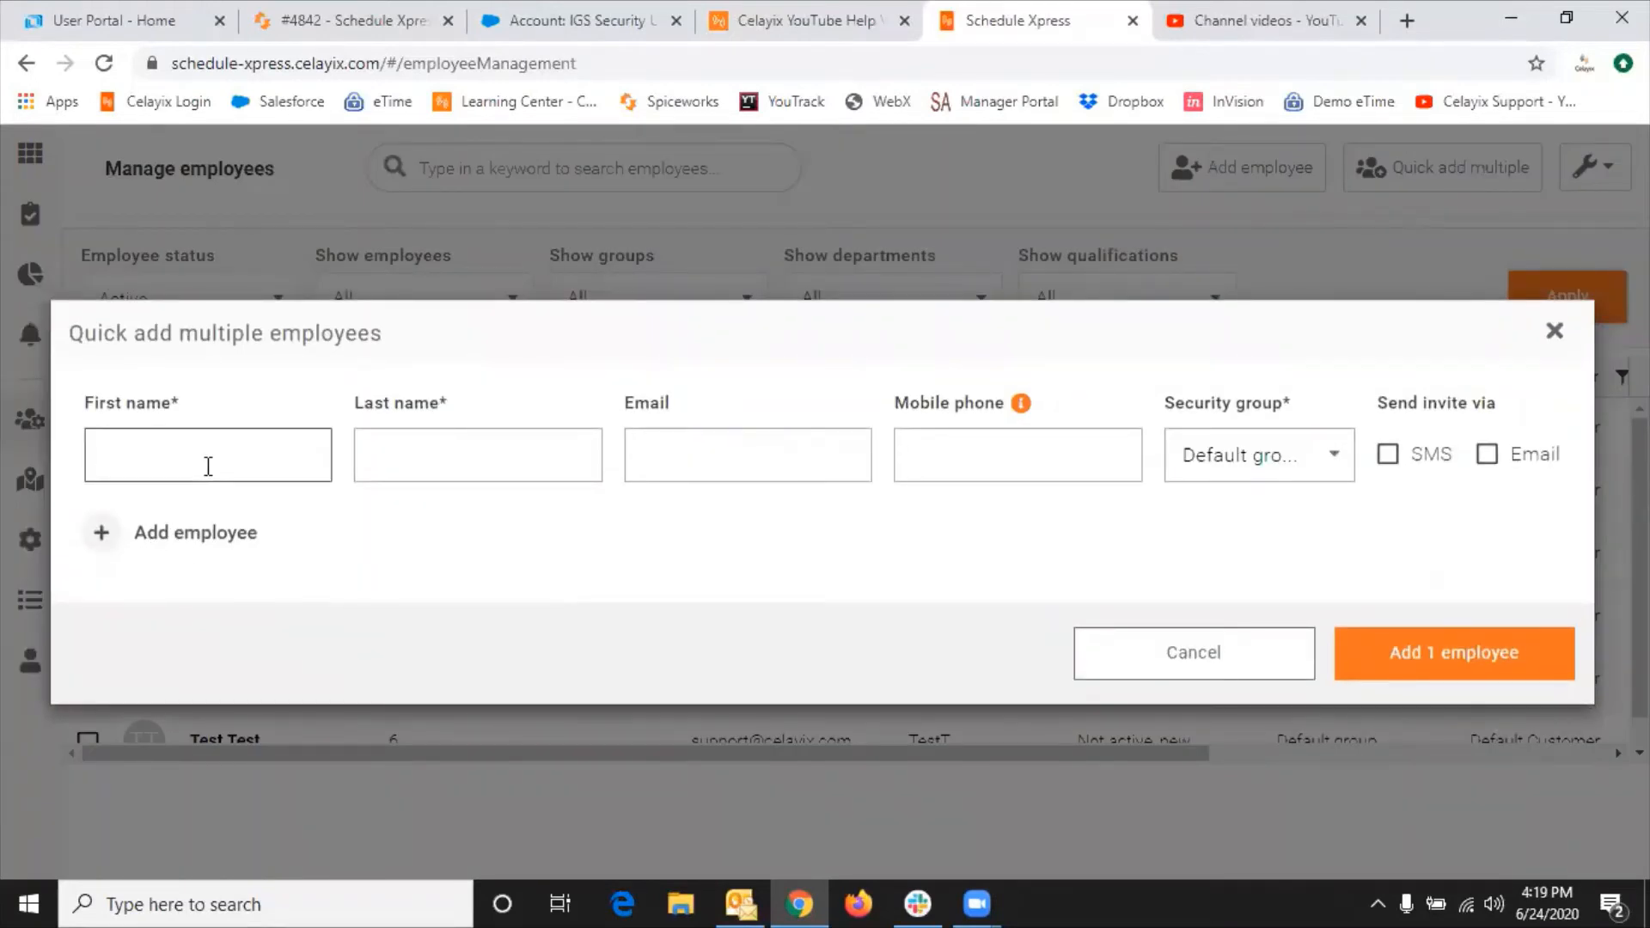
key(Tab)
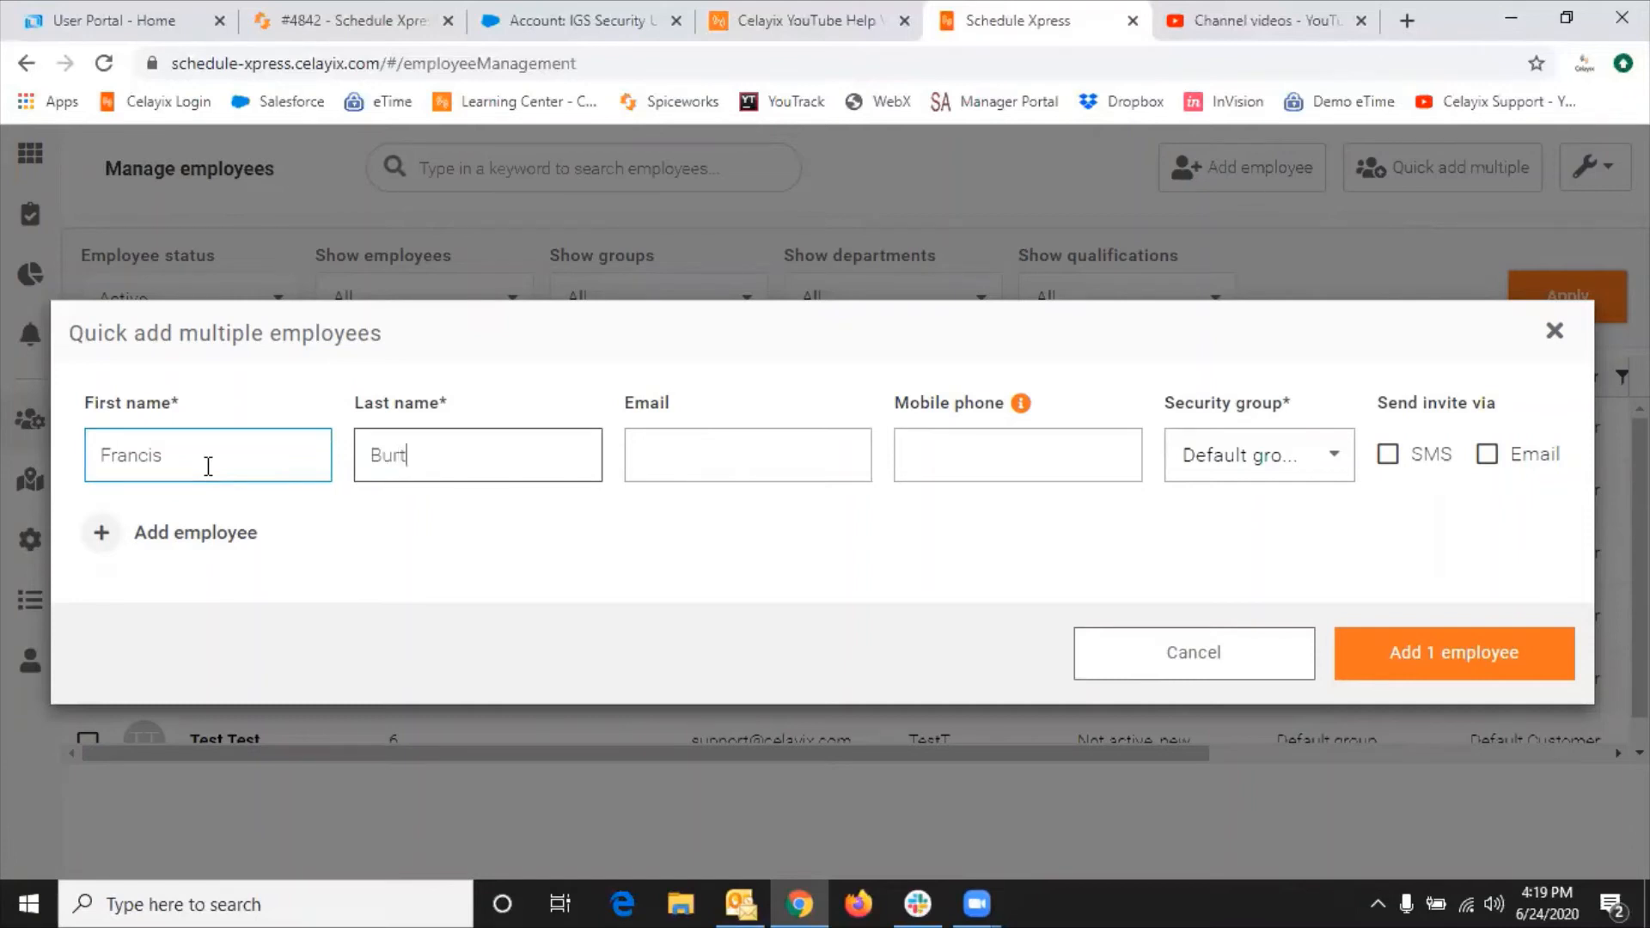
key(Tab)
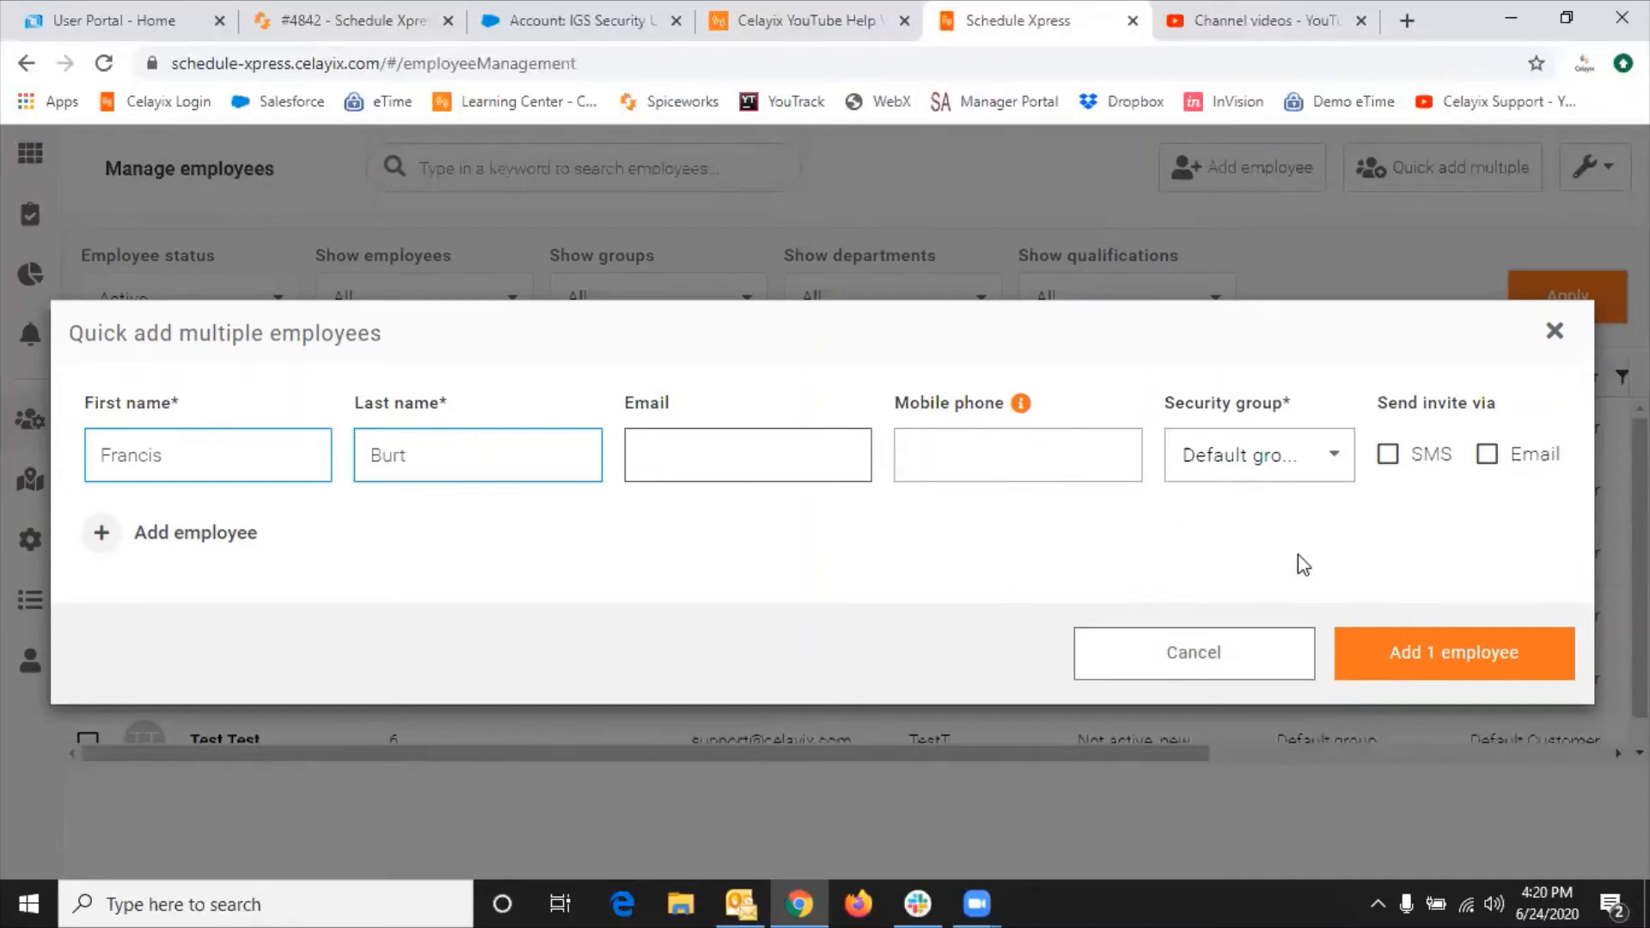
click(206, 538)
click(206, 503)
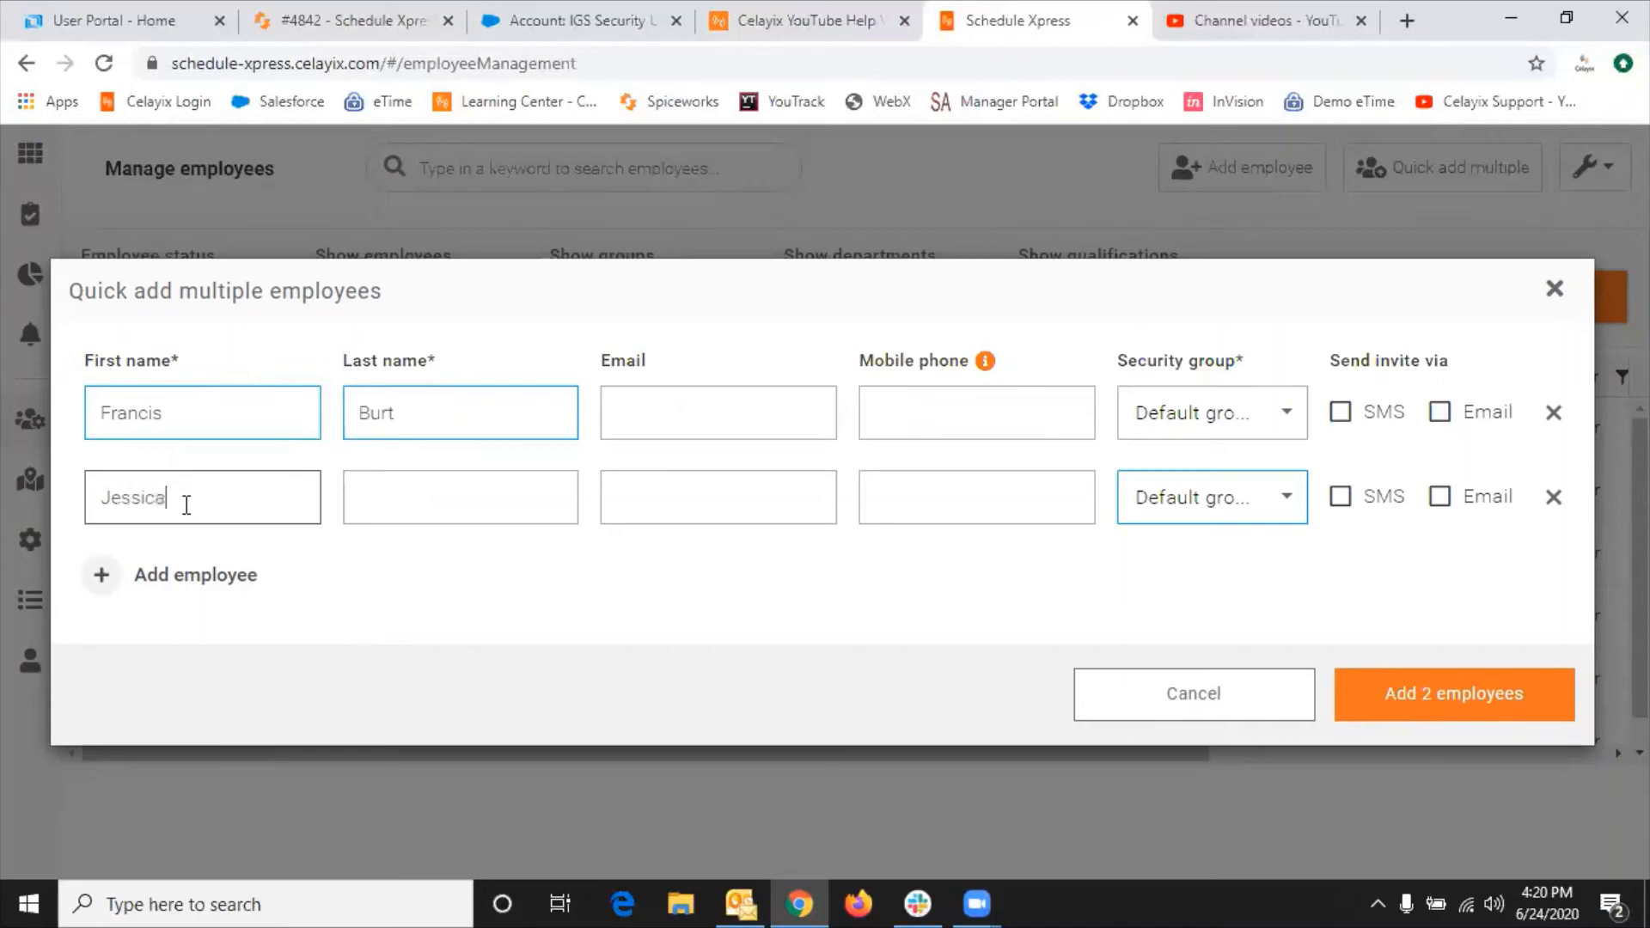
key(Tab)
text(Bie)
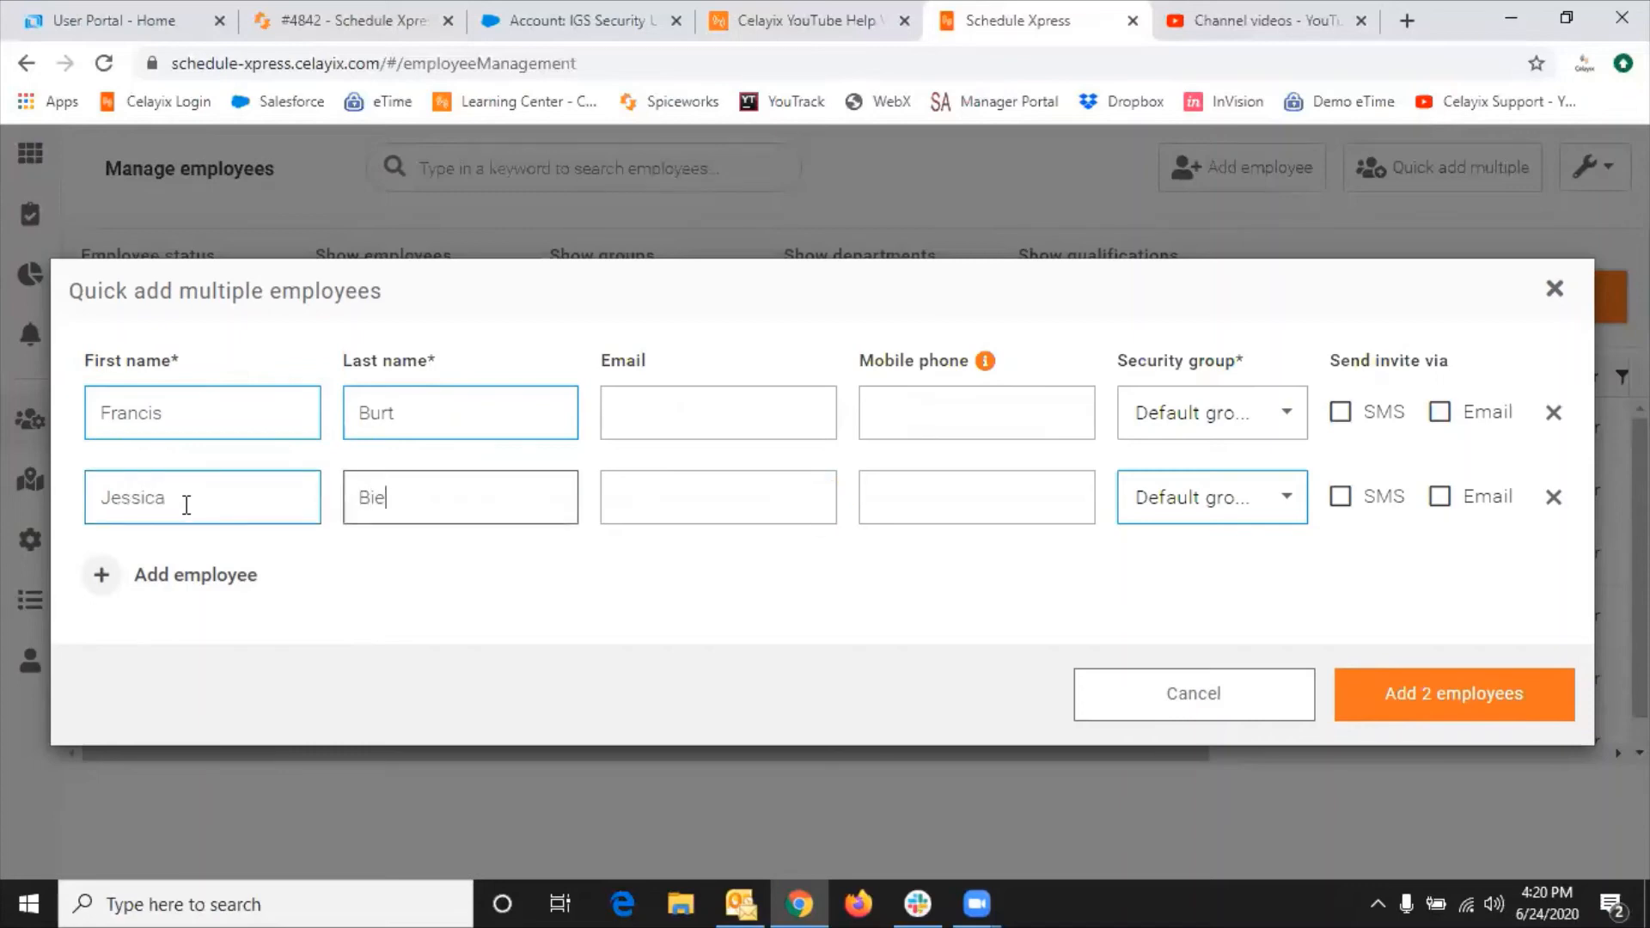
text(l)
Step: Add both employees as IDs 7 and 8 and tick their two checkboxes
click(1474, 695)
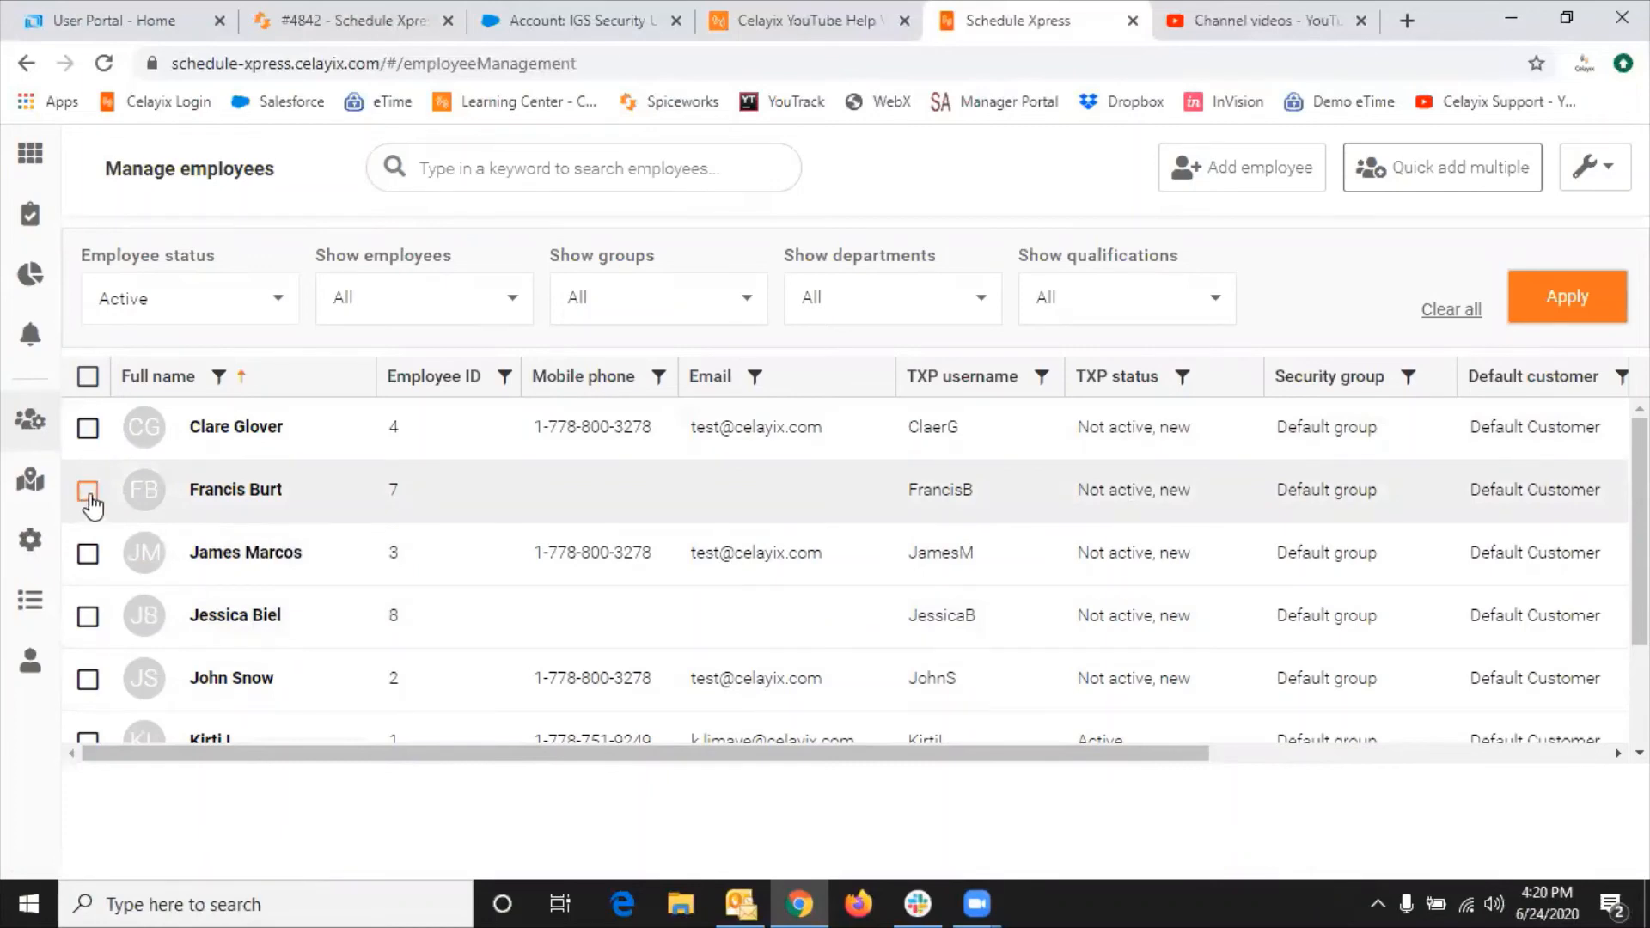
click(88, 496)
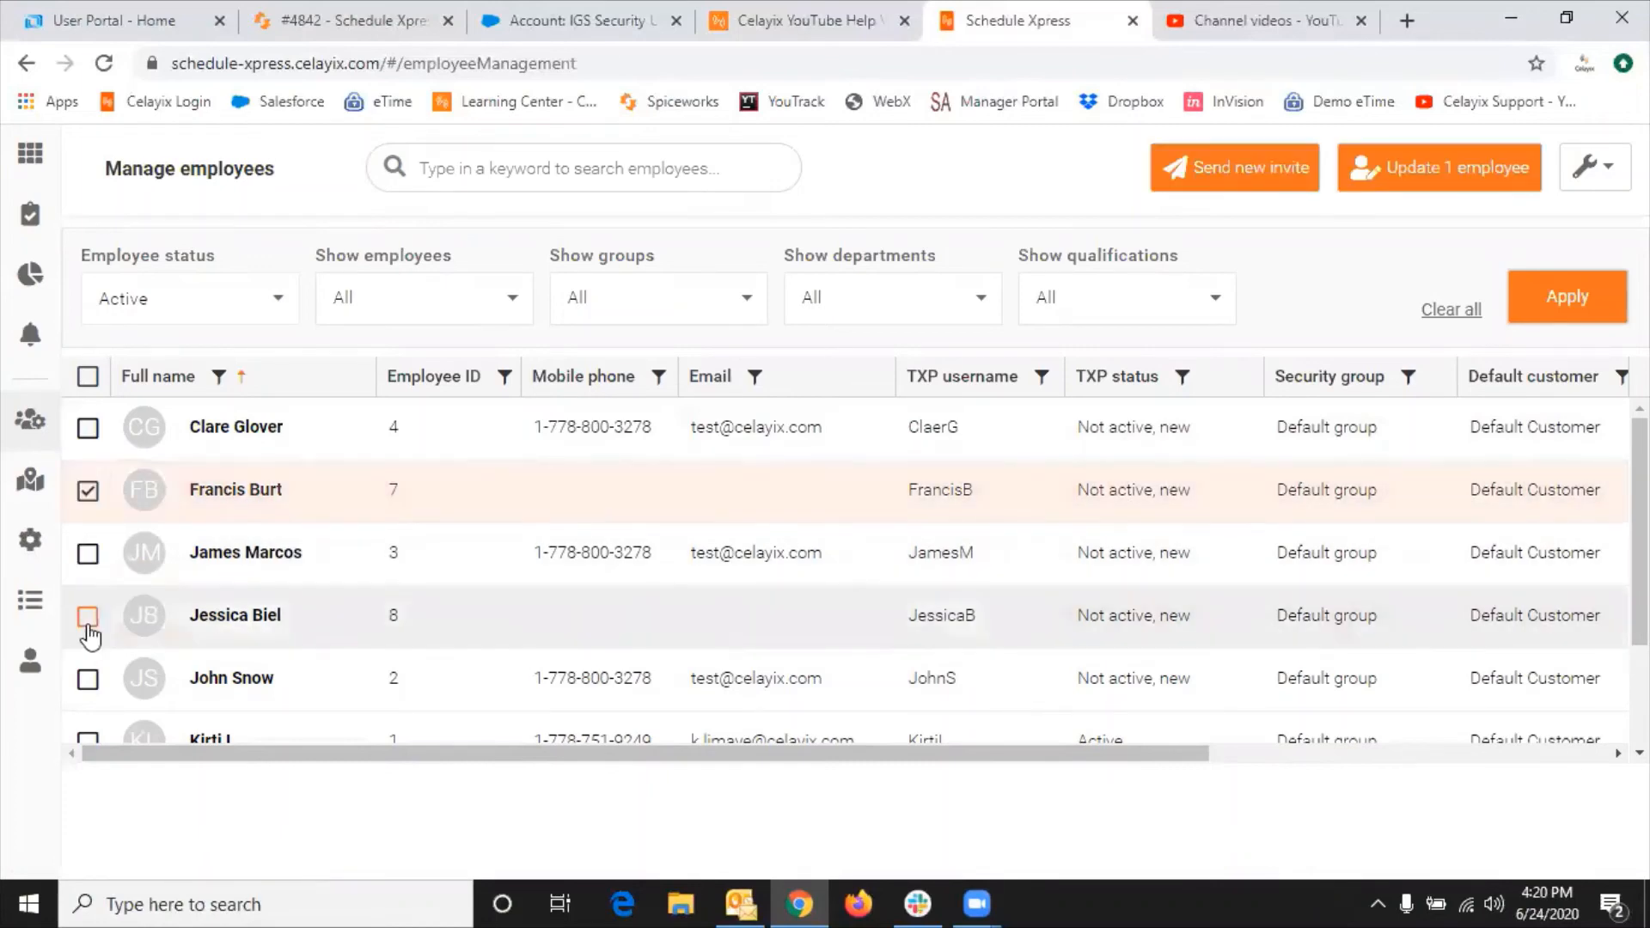
click(88, 623)
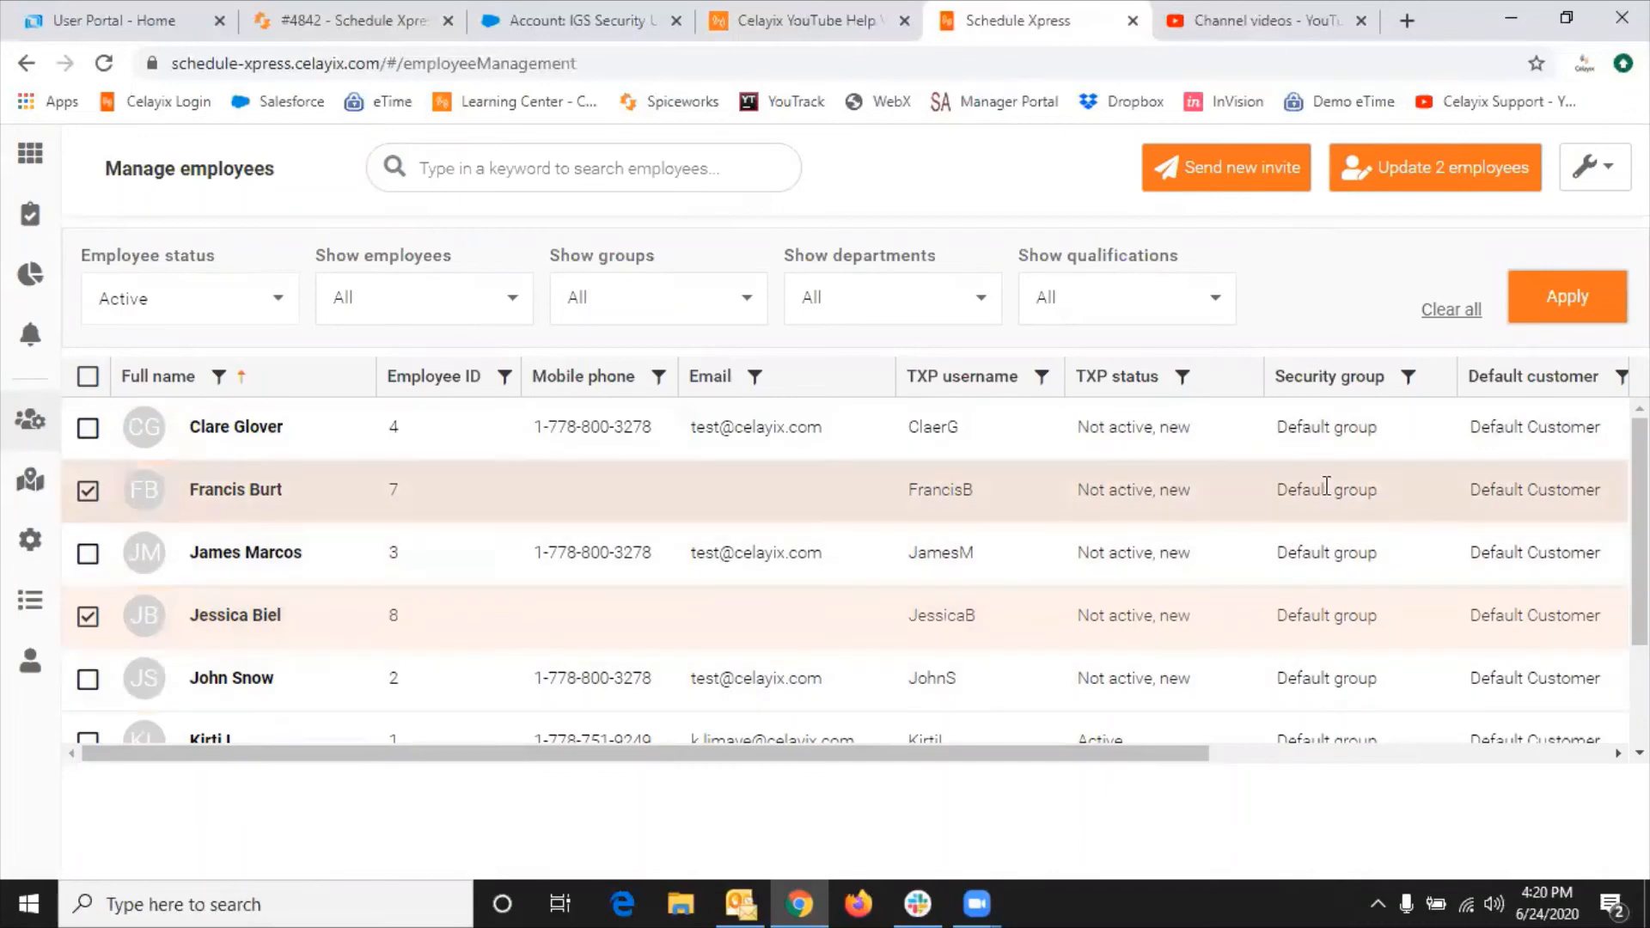
Step: Bulk-update the Email field of IDs 7 and 8 to the company support address
click(1464, 170)
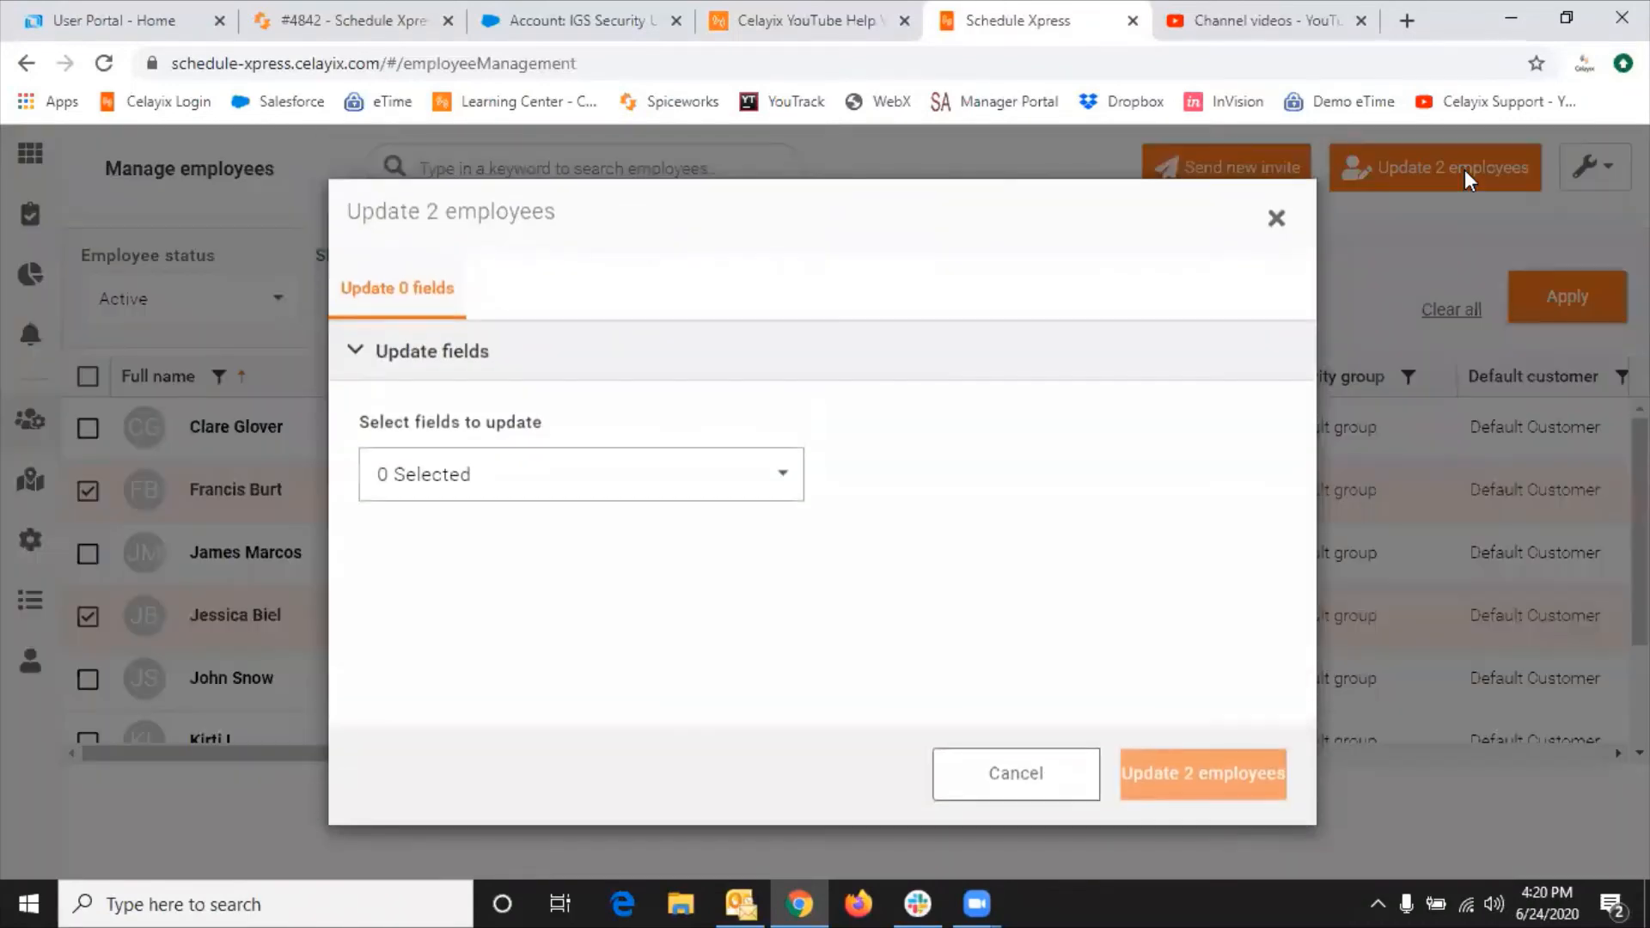
click(770, 469)
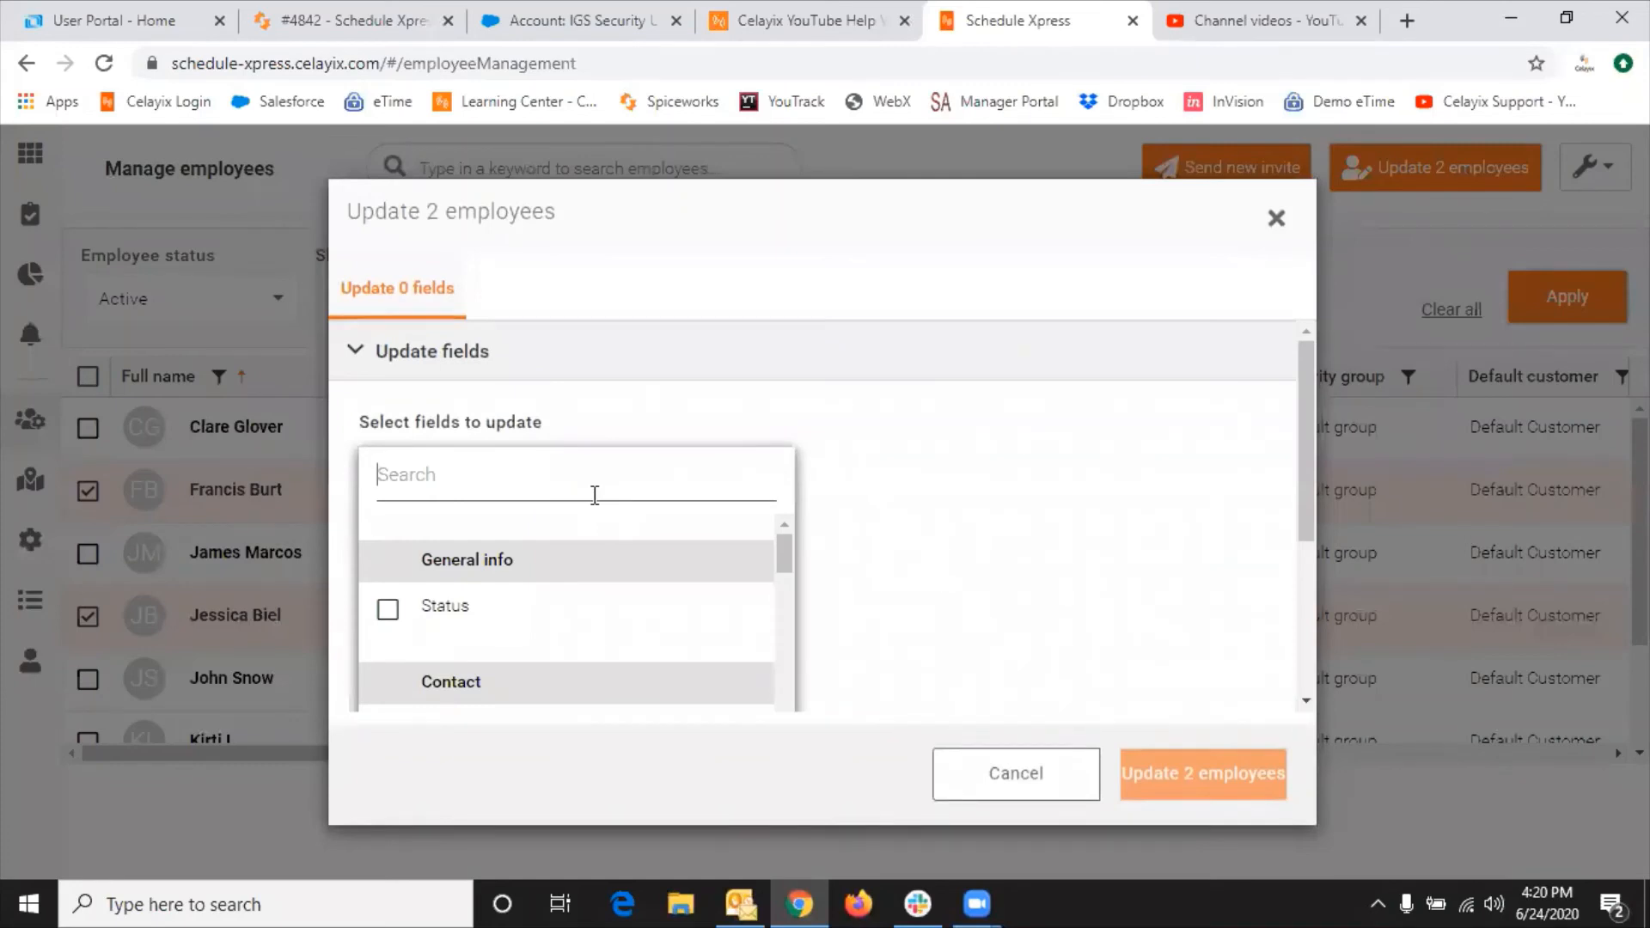
text(con)
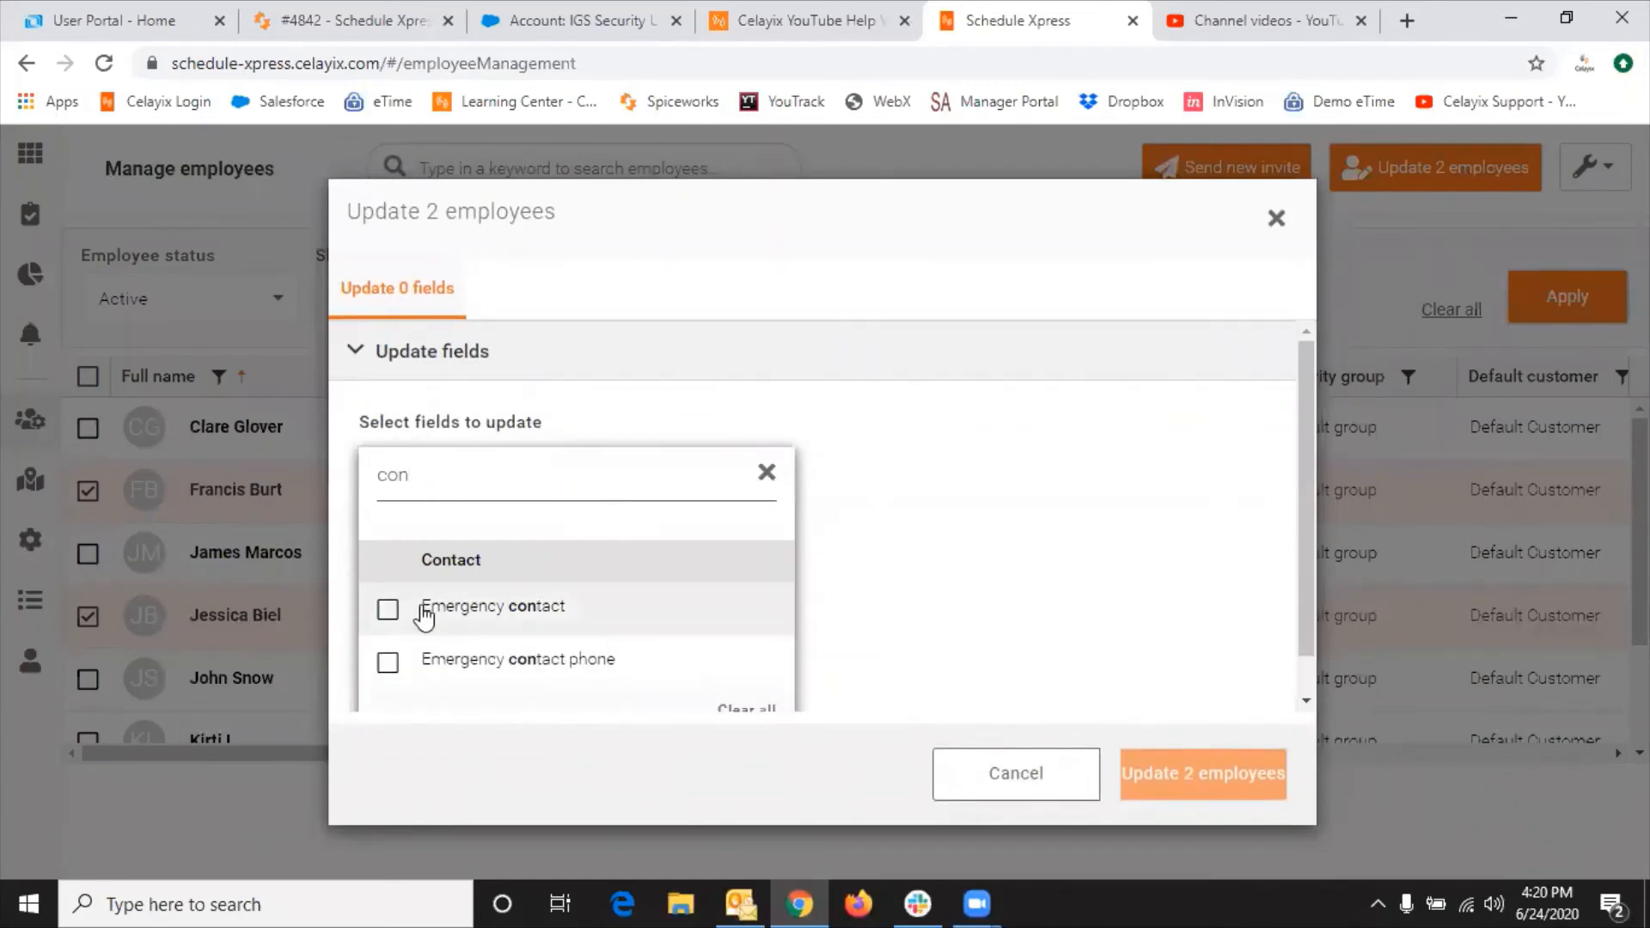
key(BackSpace)
key(BackSpace)
key(BackSpace)
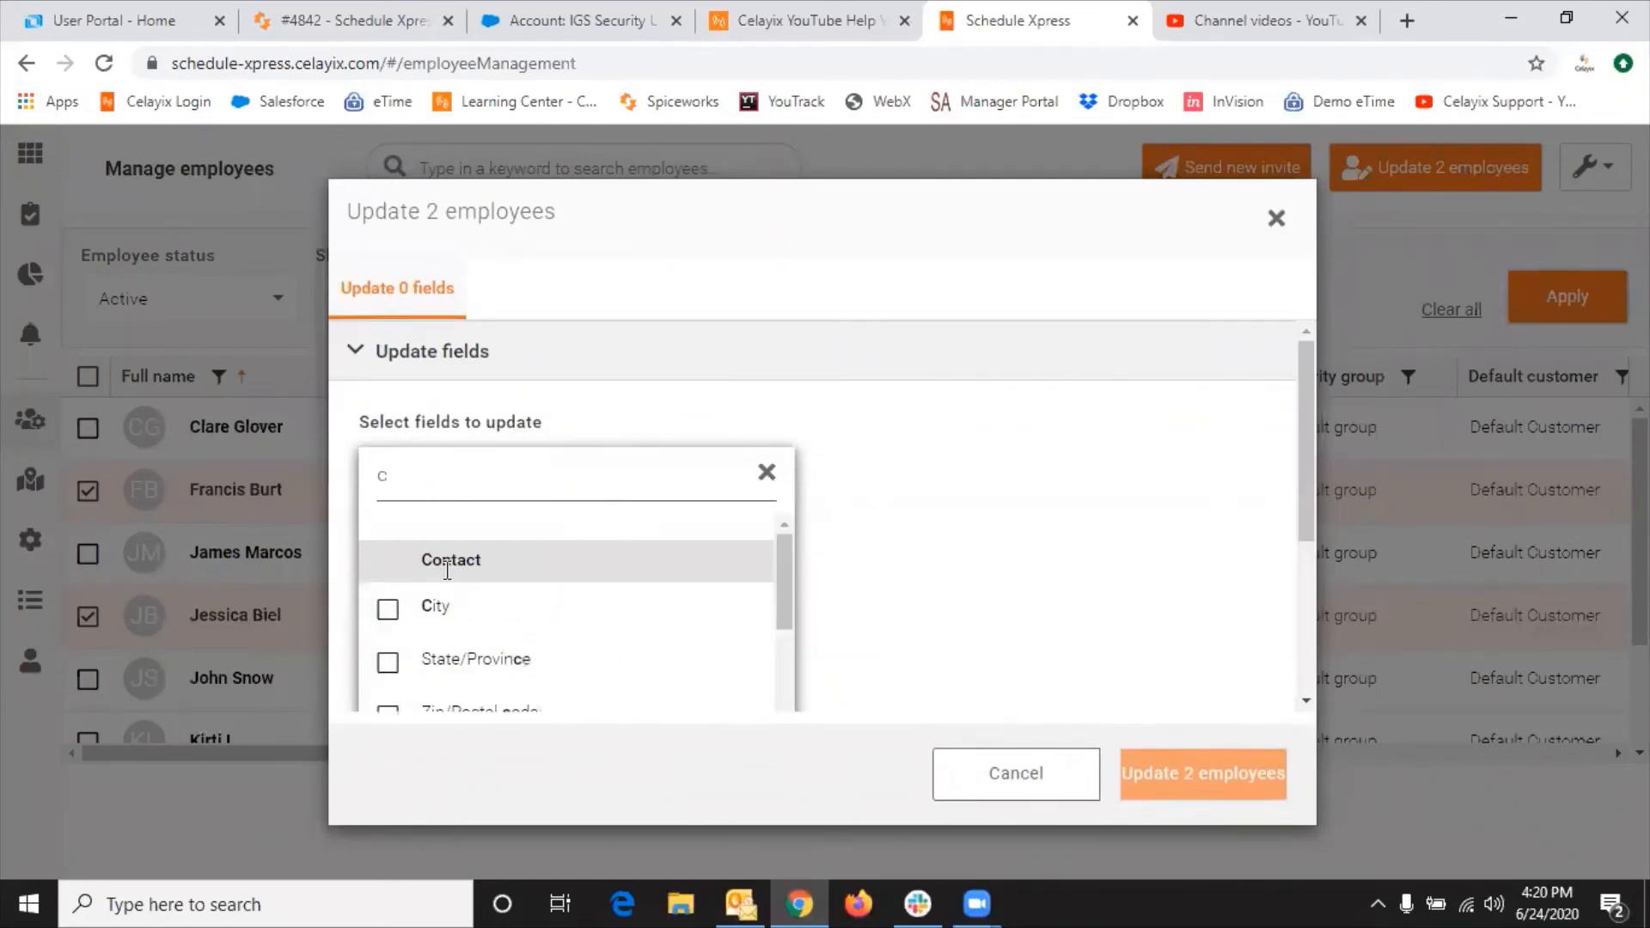
text(emai)
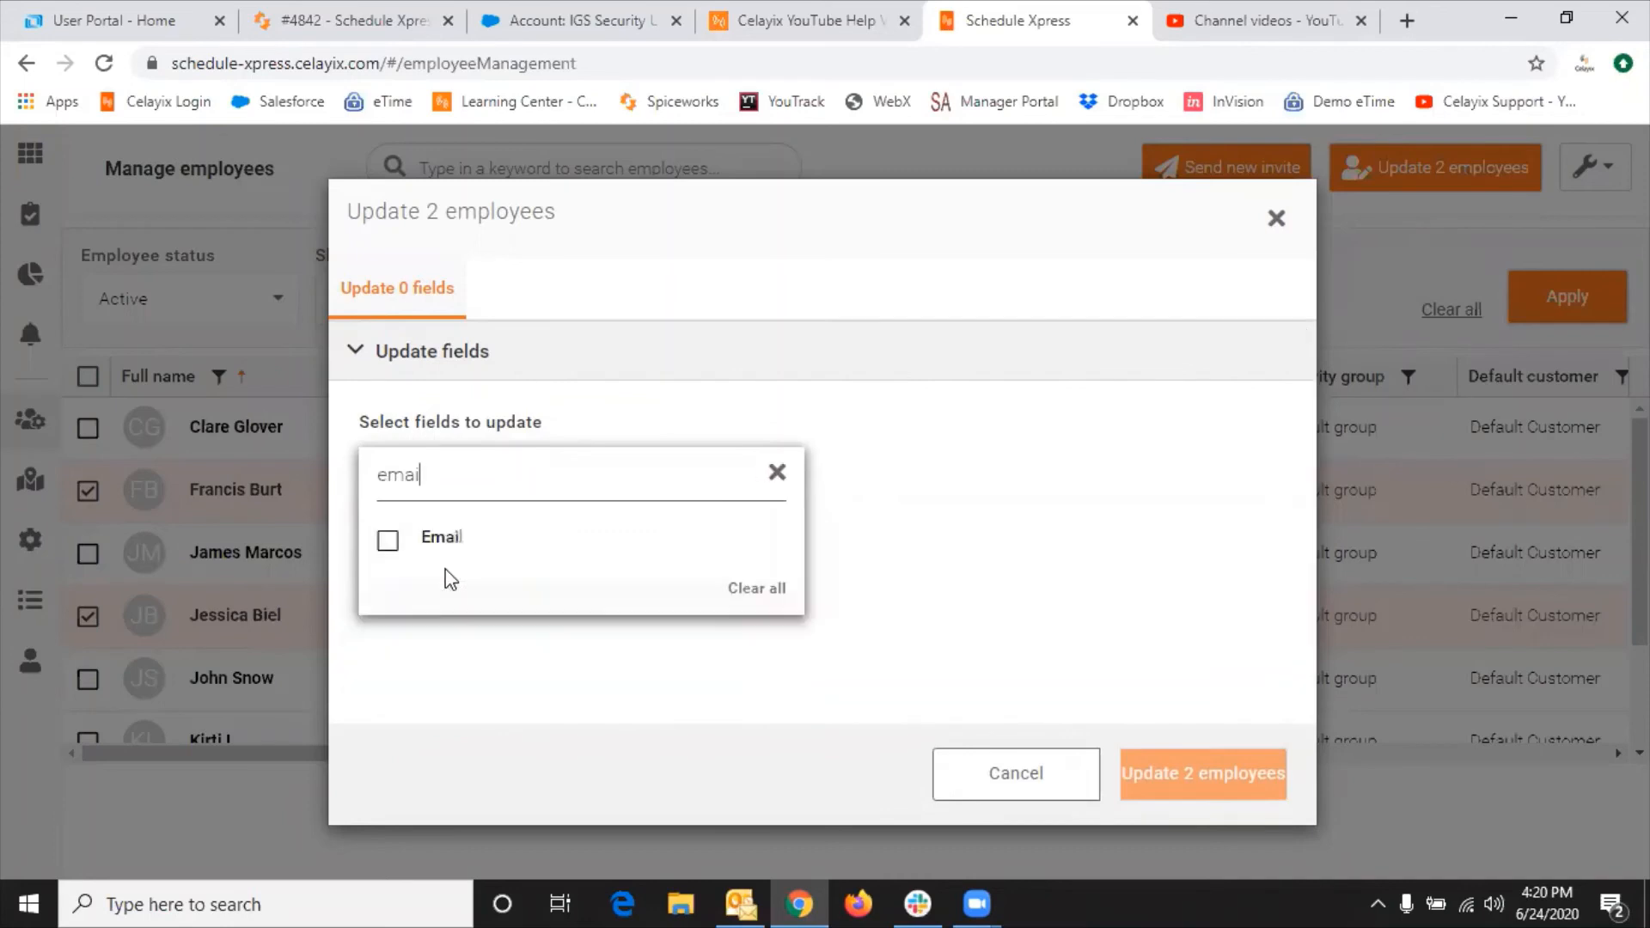
click(388, 541)
scroll(1205, 530, down, 1)
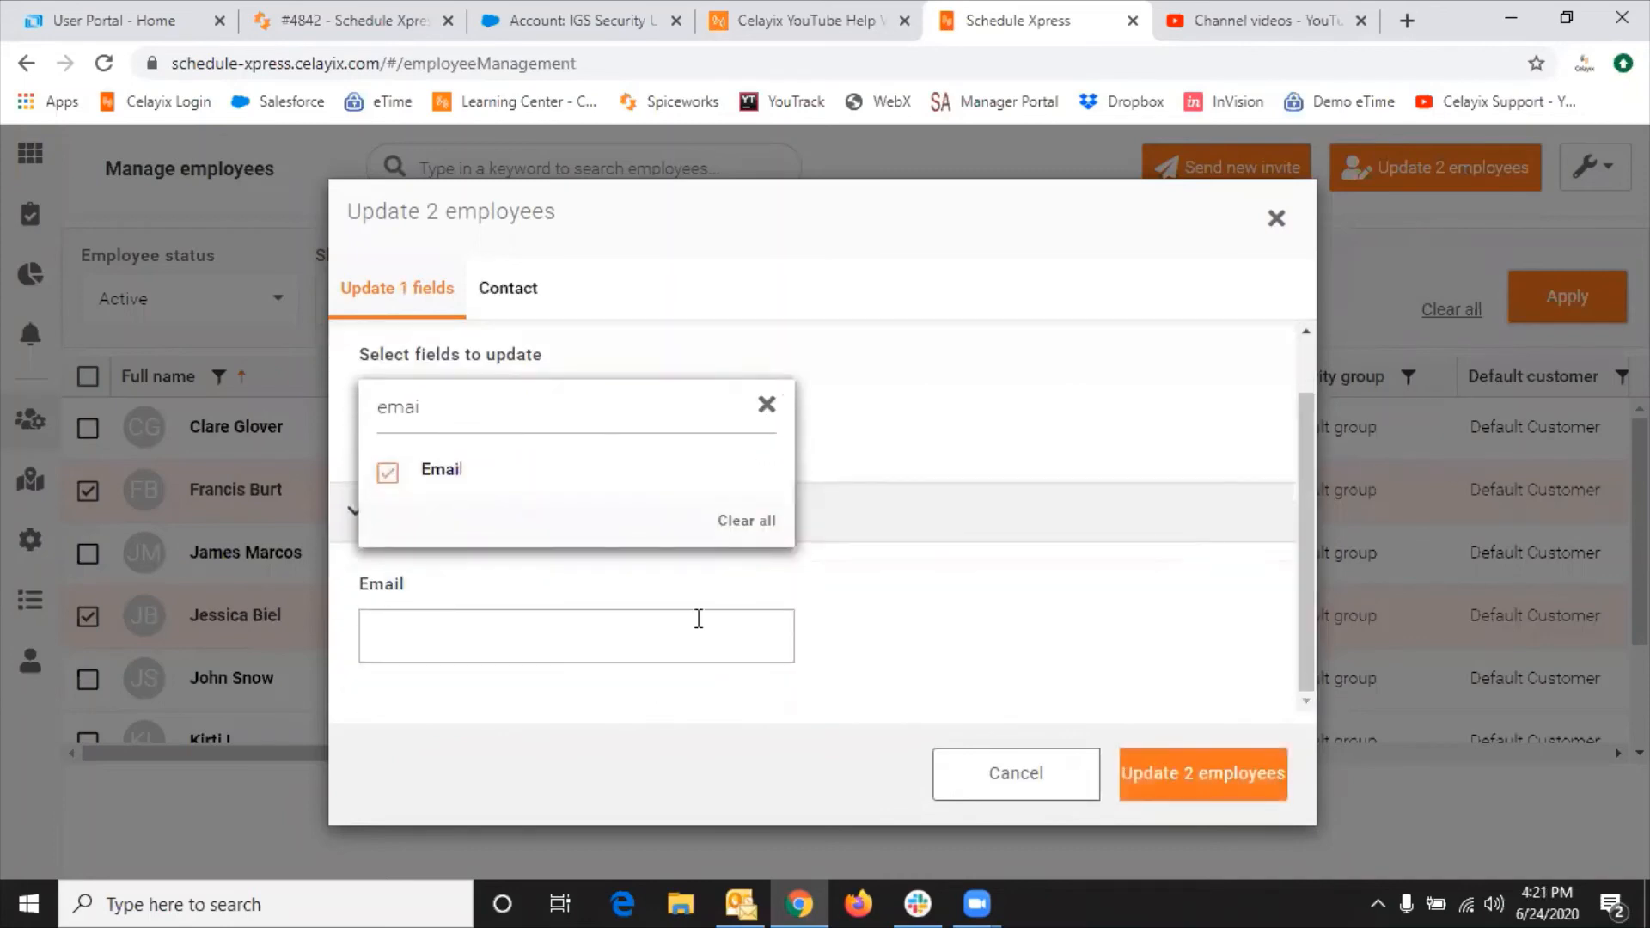
click(619, 629)
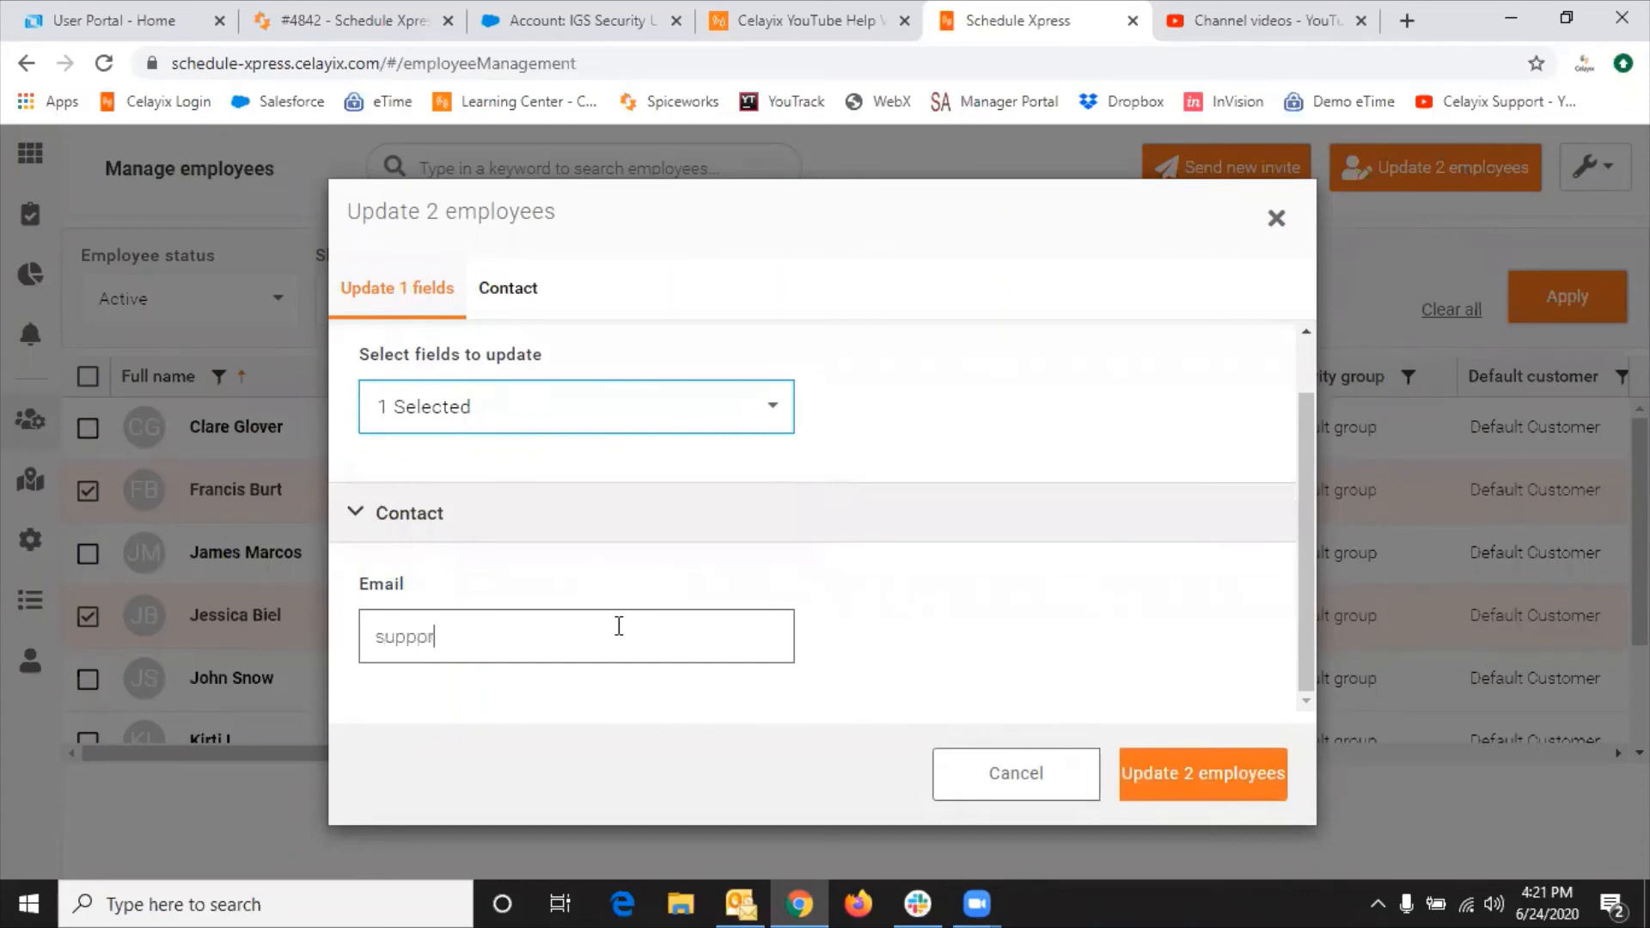
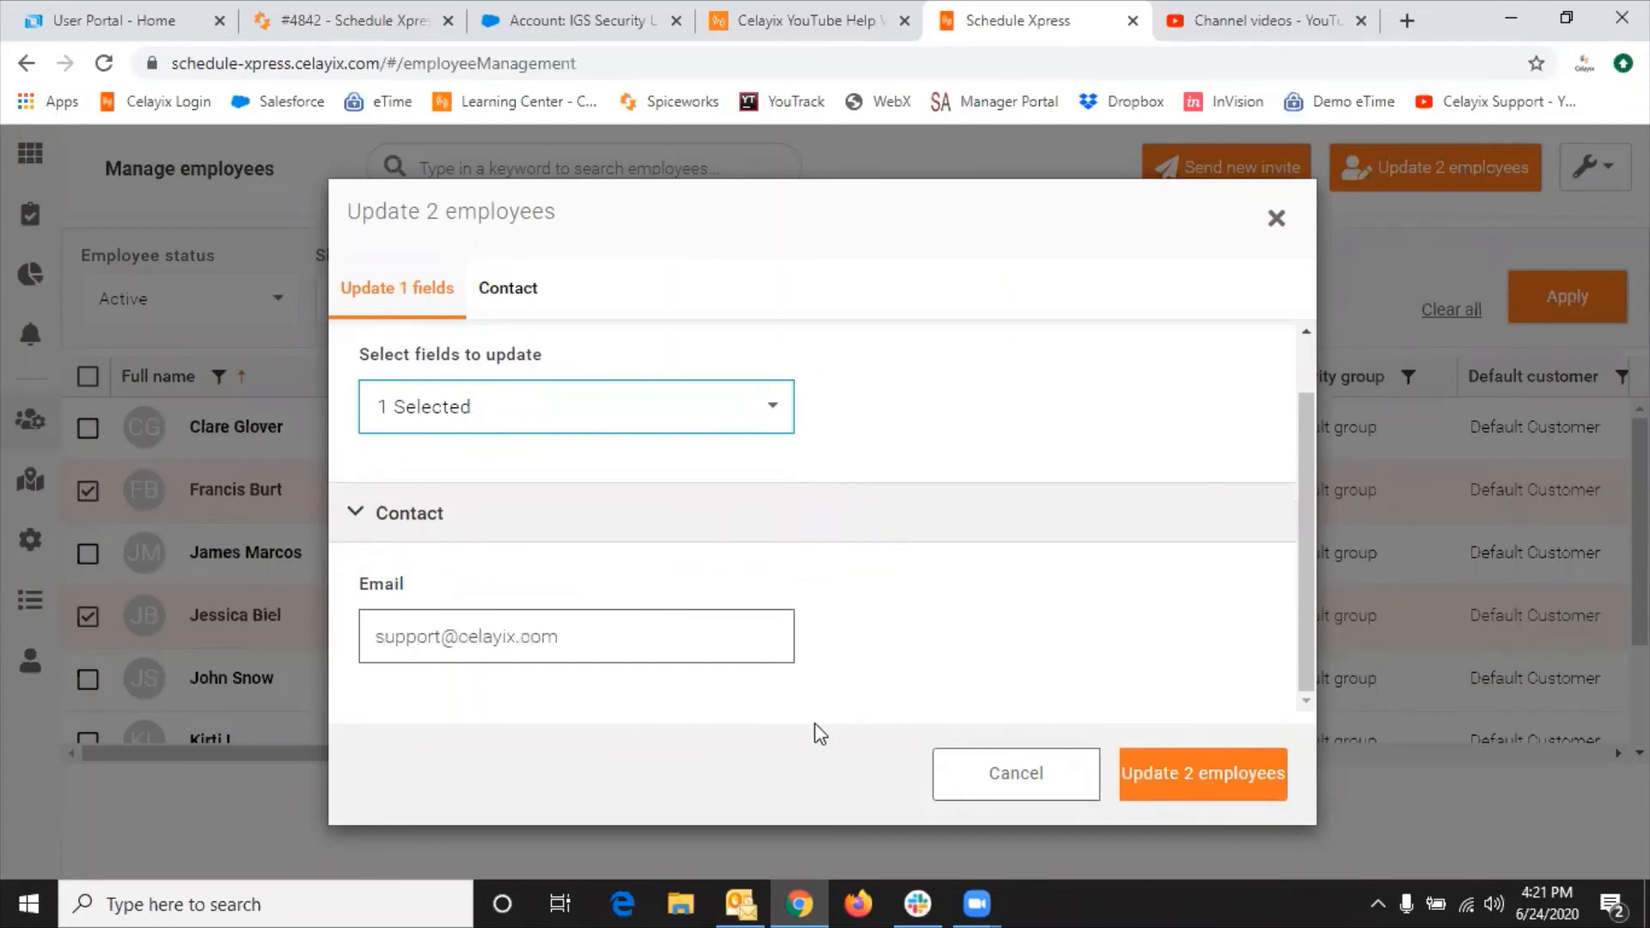
click(1197, 784)
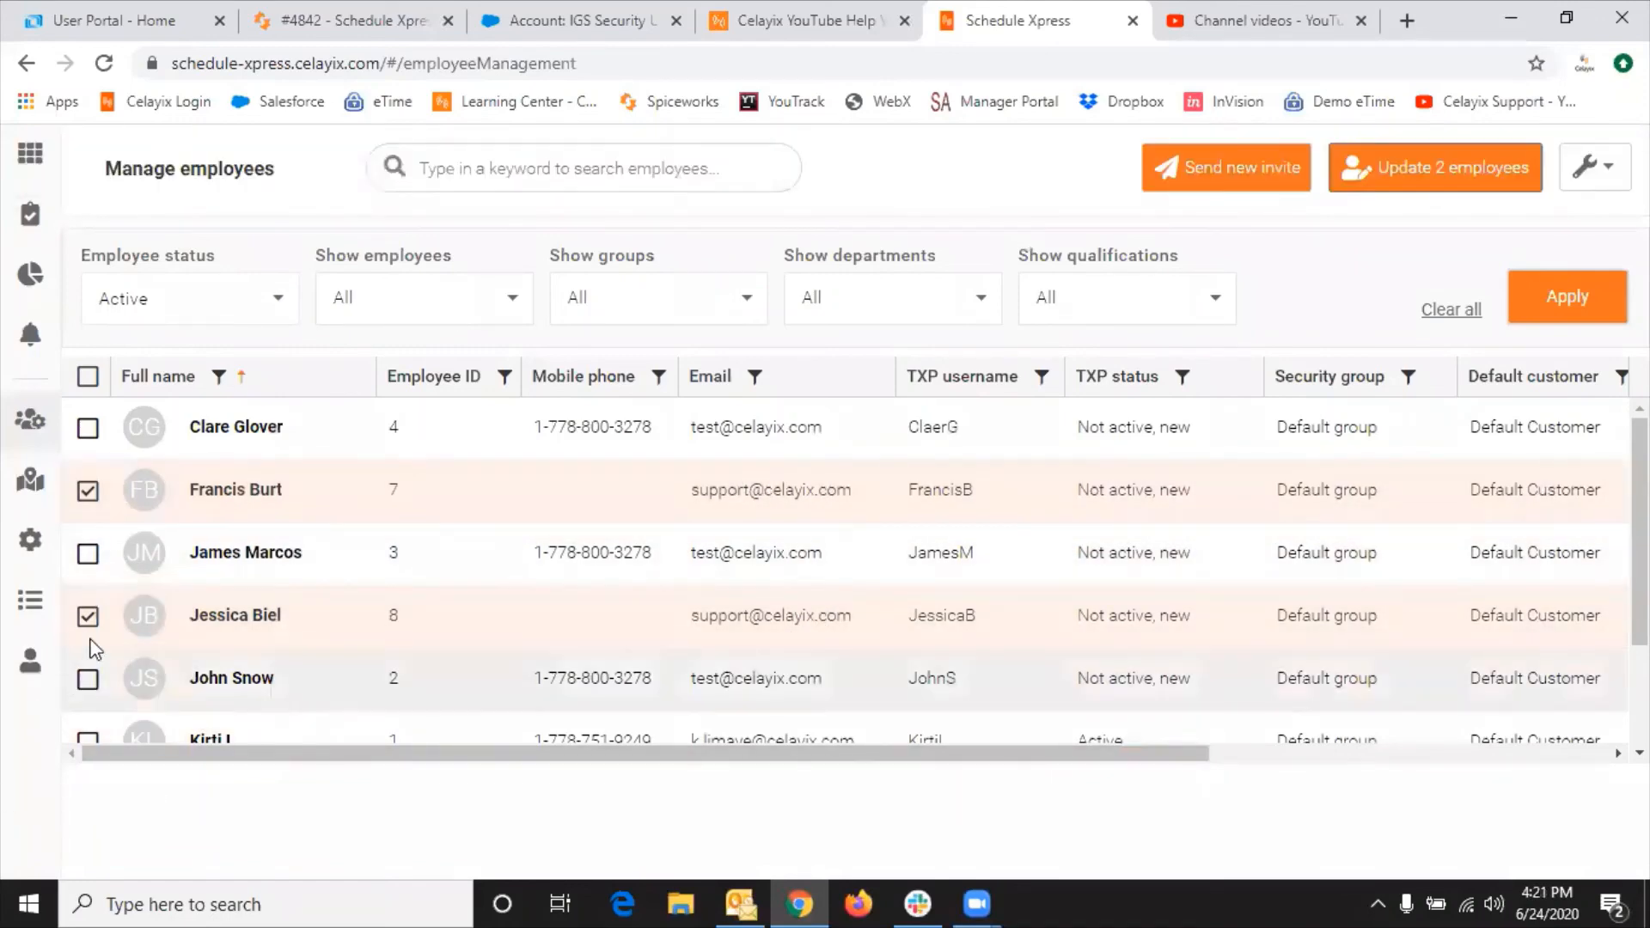
Step: In a new bulk update of both new employees, pick the Security group field and set it to Default group
click(1418, 172)
click(737, 476)
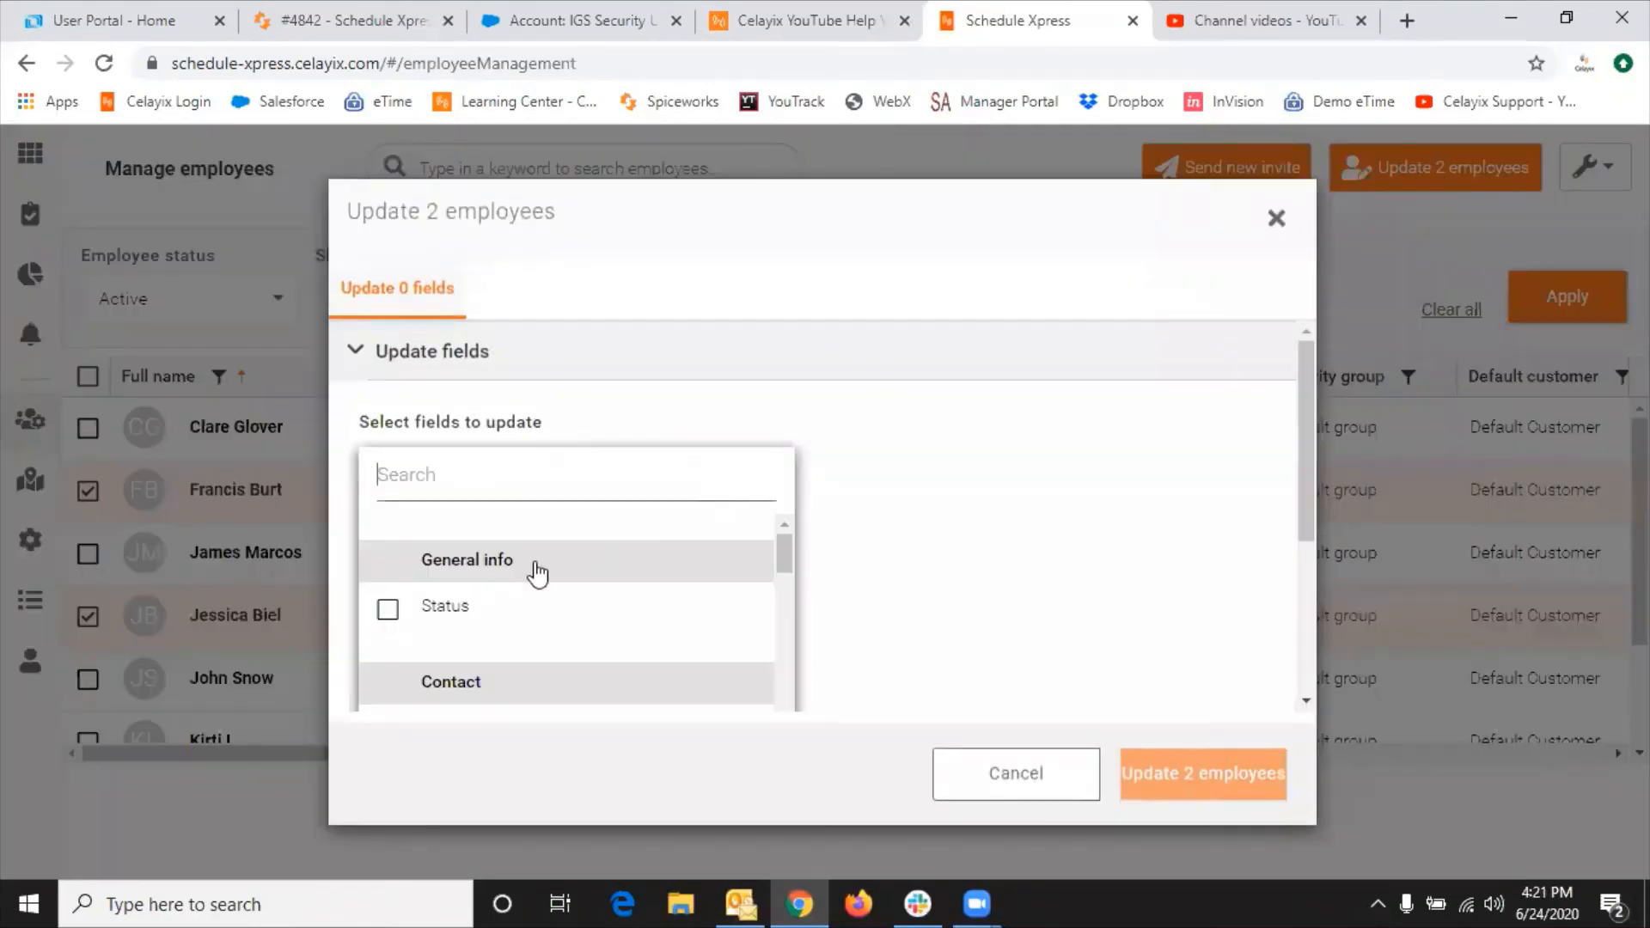
scroll(534, 571, down, 2)
scroll(508, 584, down, 4)
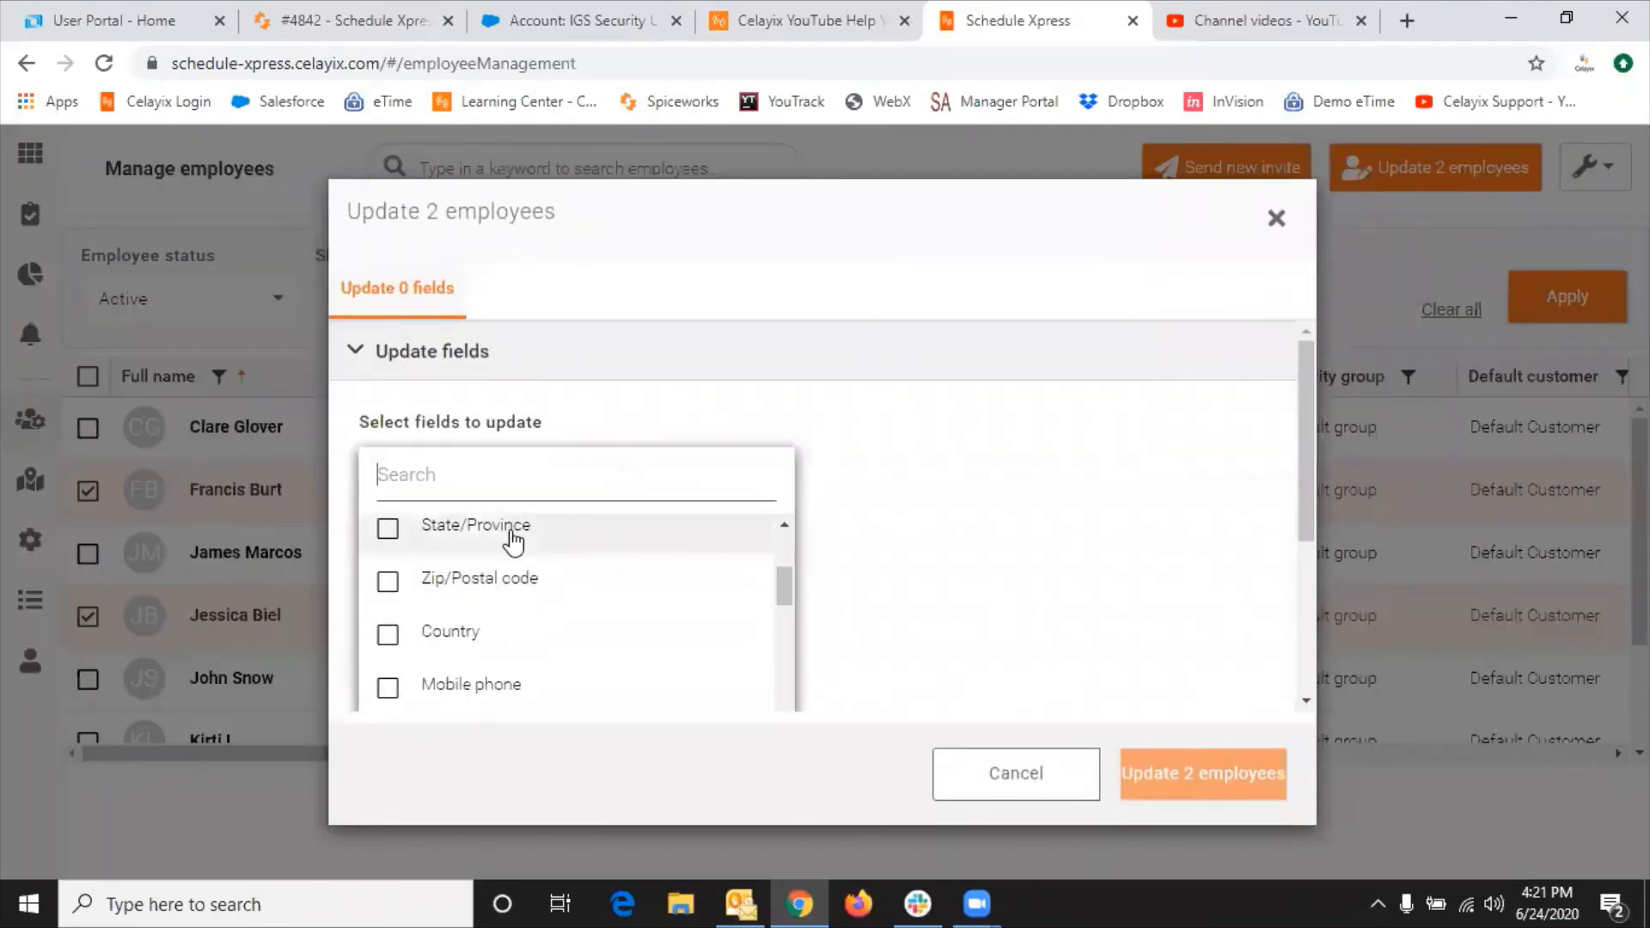
scroll(587, 599, down, 4)
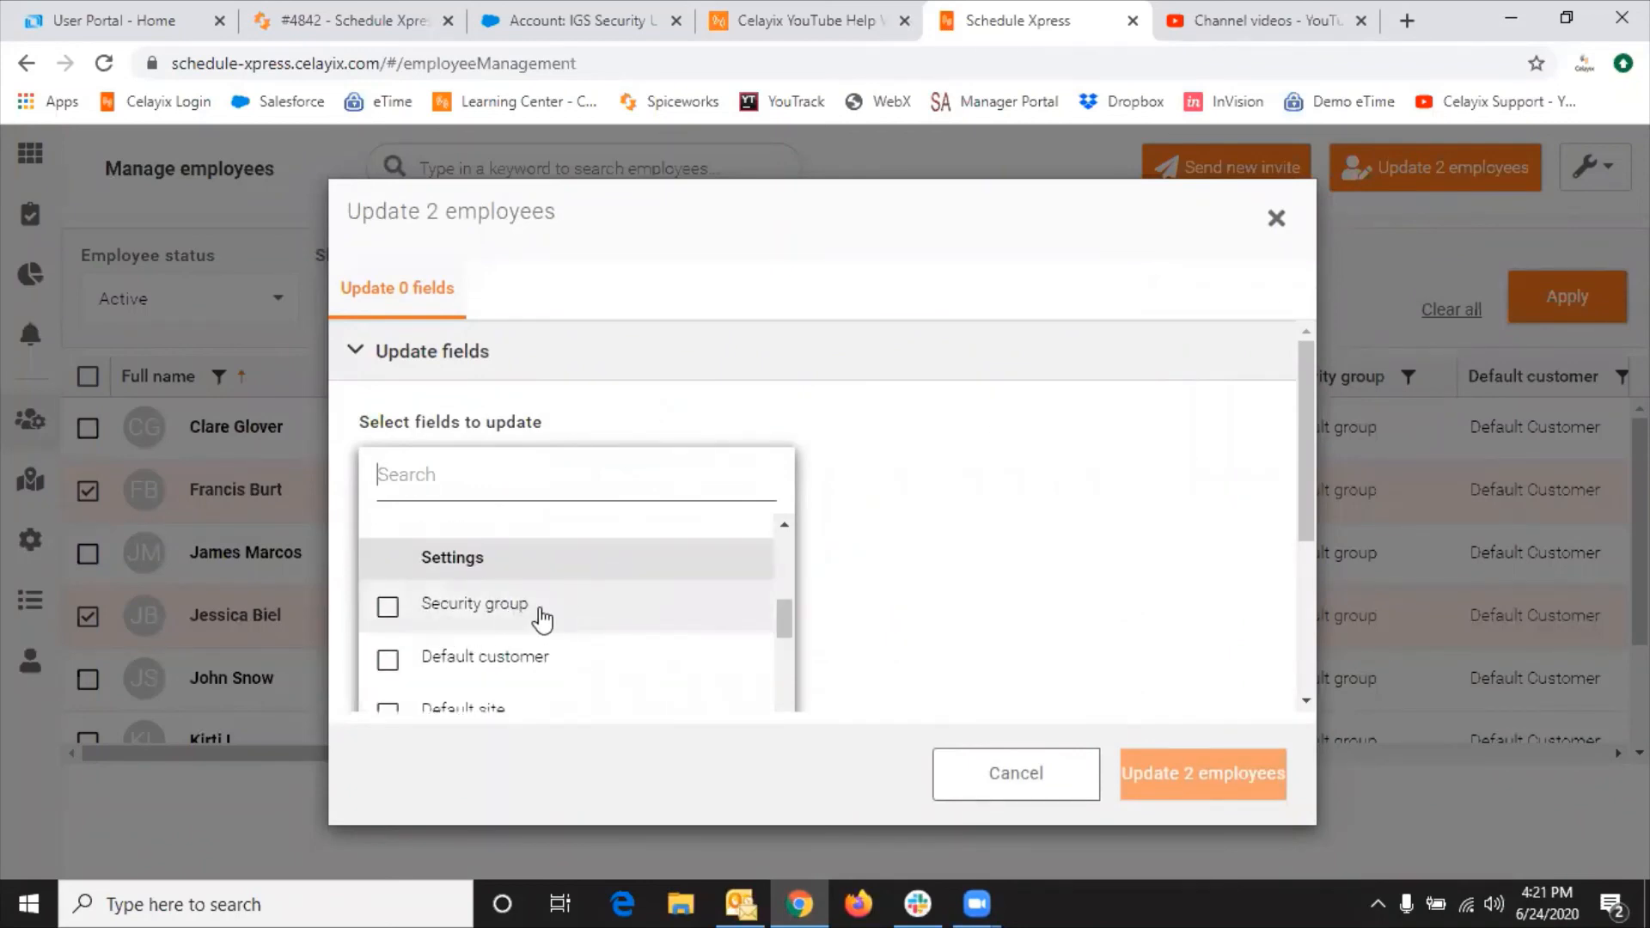
click(387, 606)
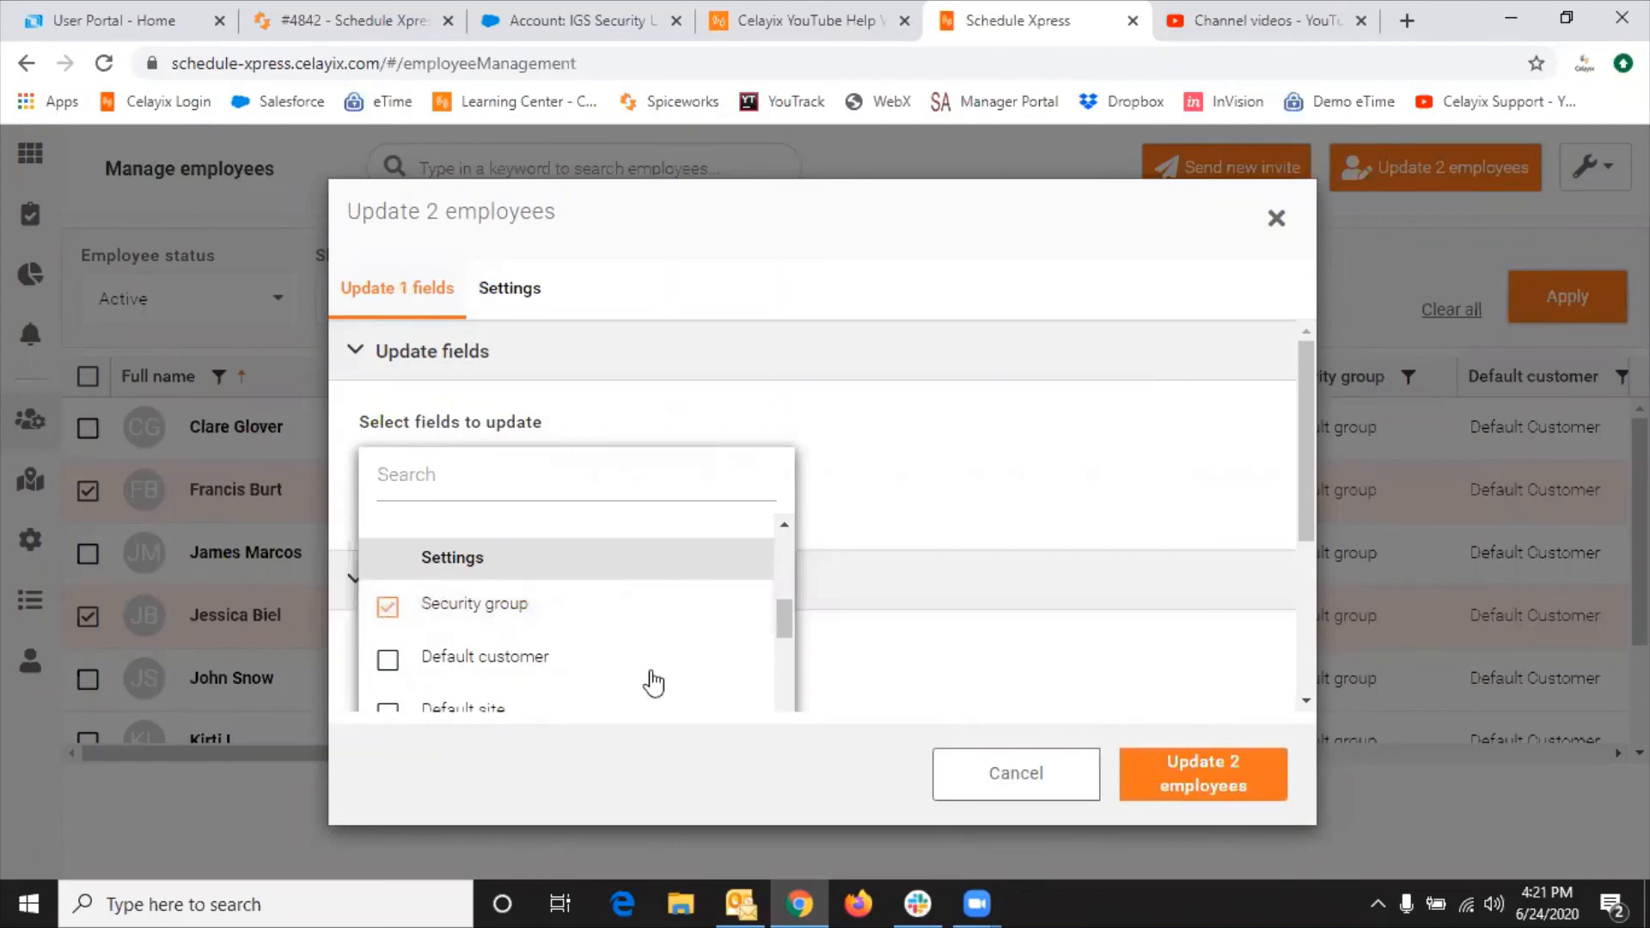
scroll(1028, 575, down, 3)
click(962, 523)
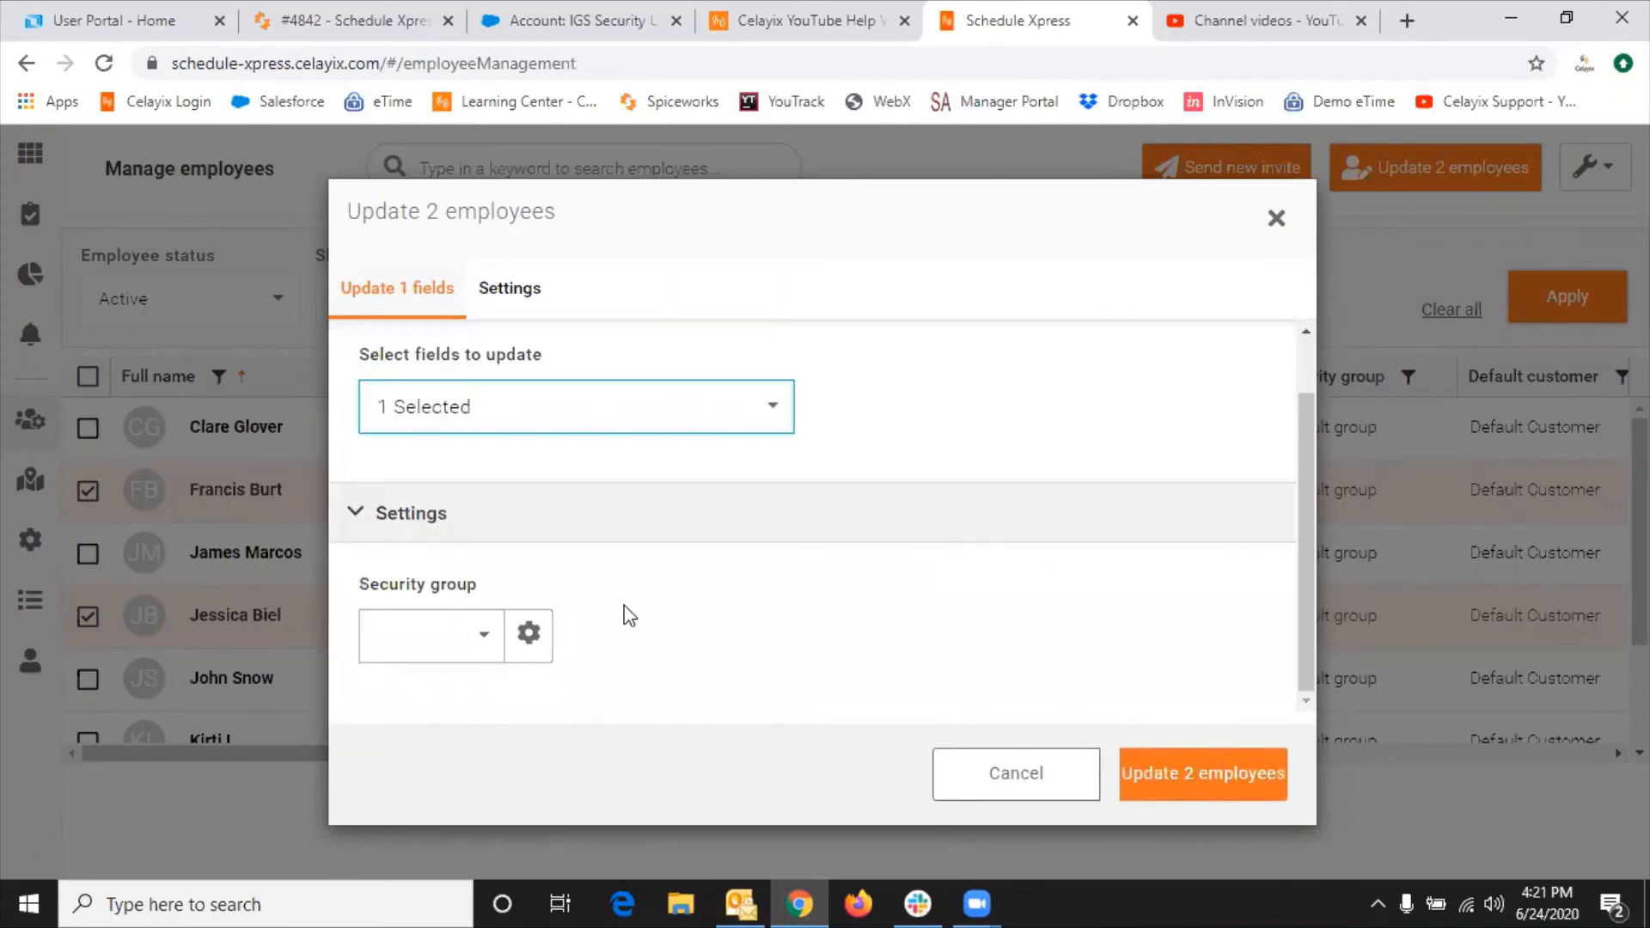
click(485, 640)
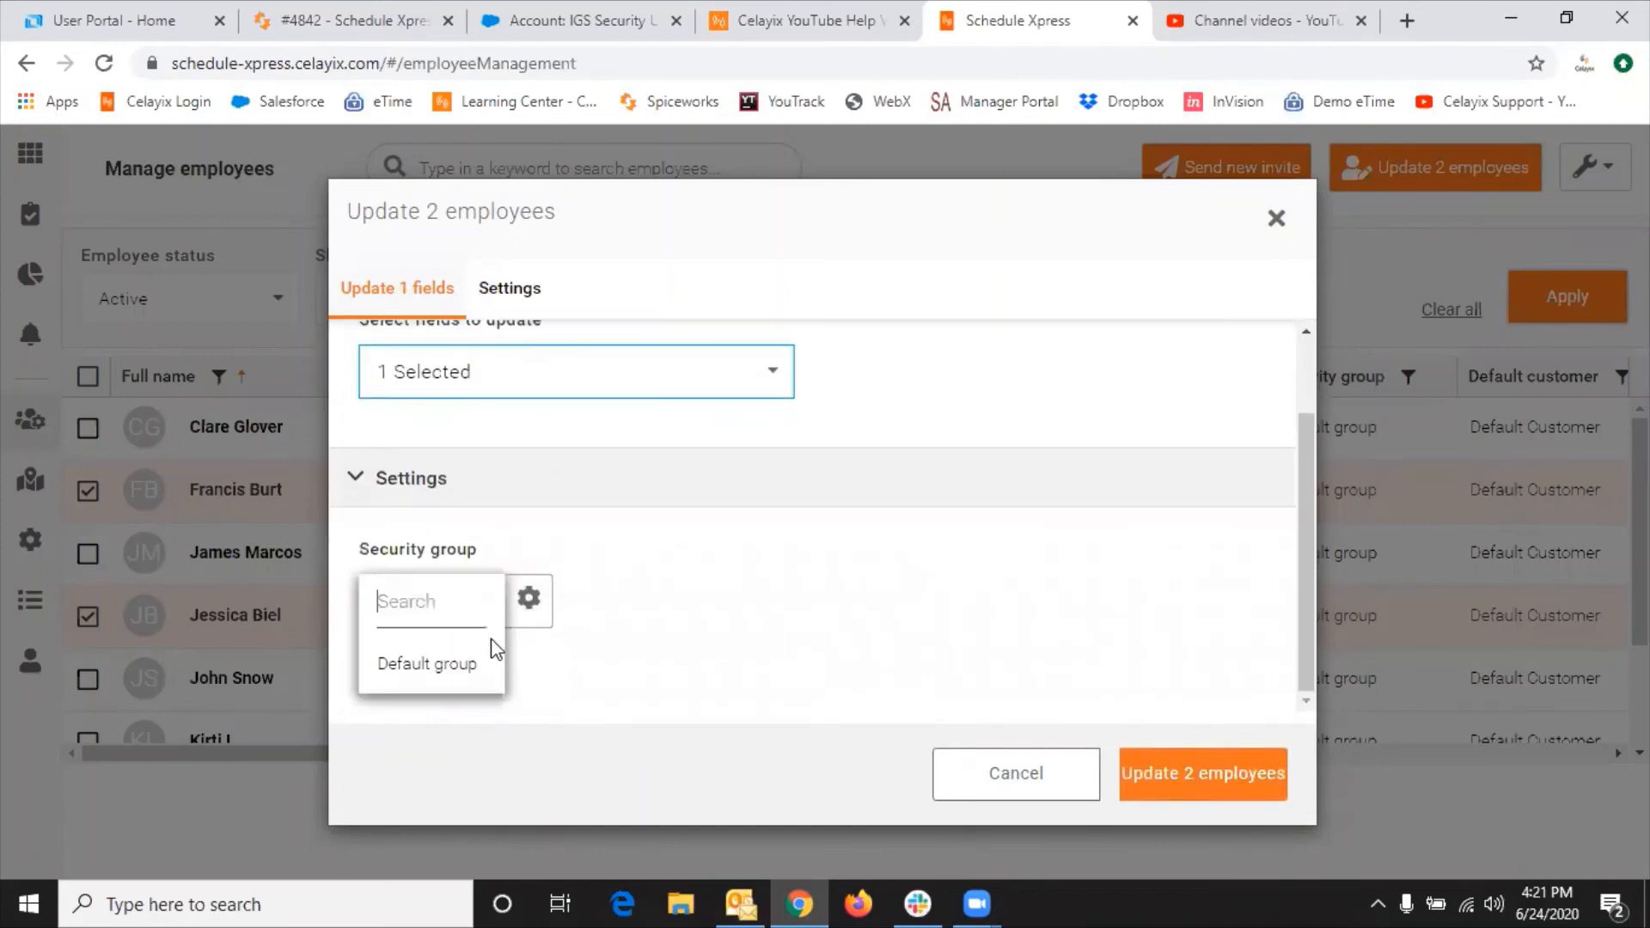
click(432, 675)
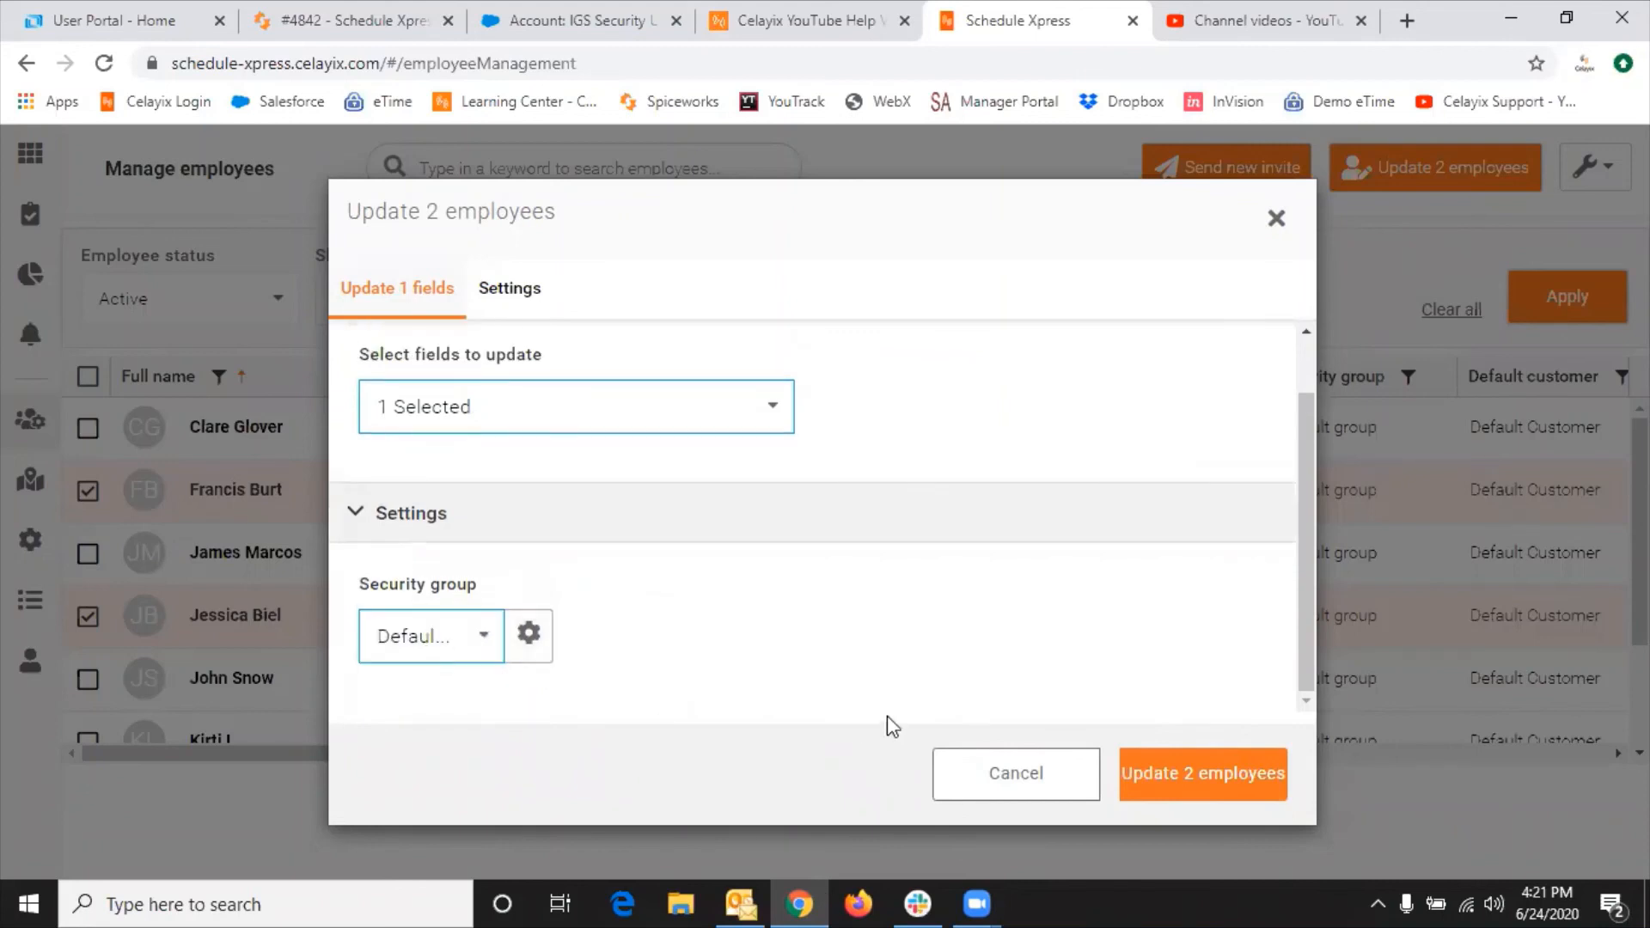
click(469, 638)
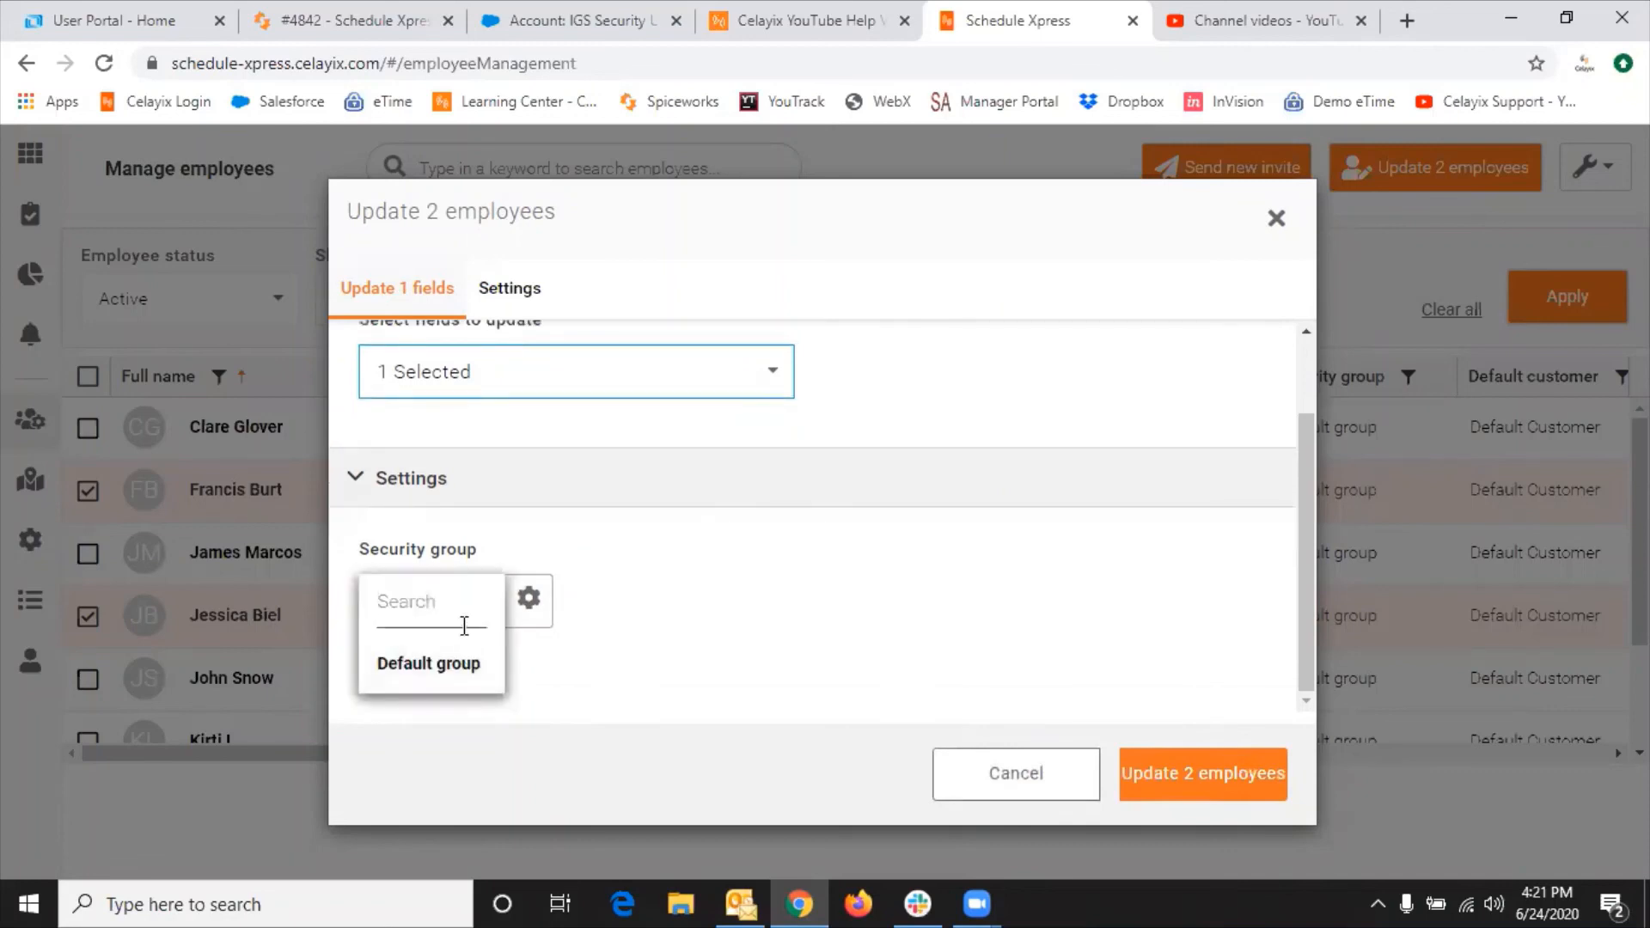
click(632, 616)
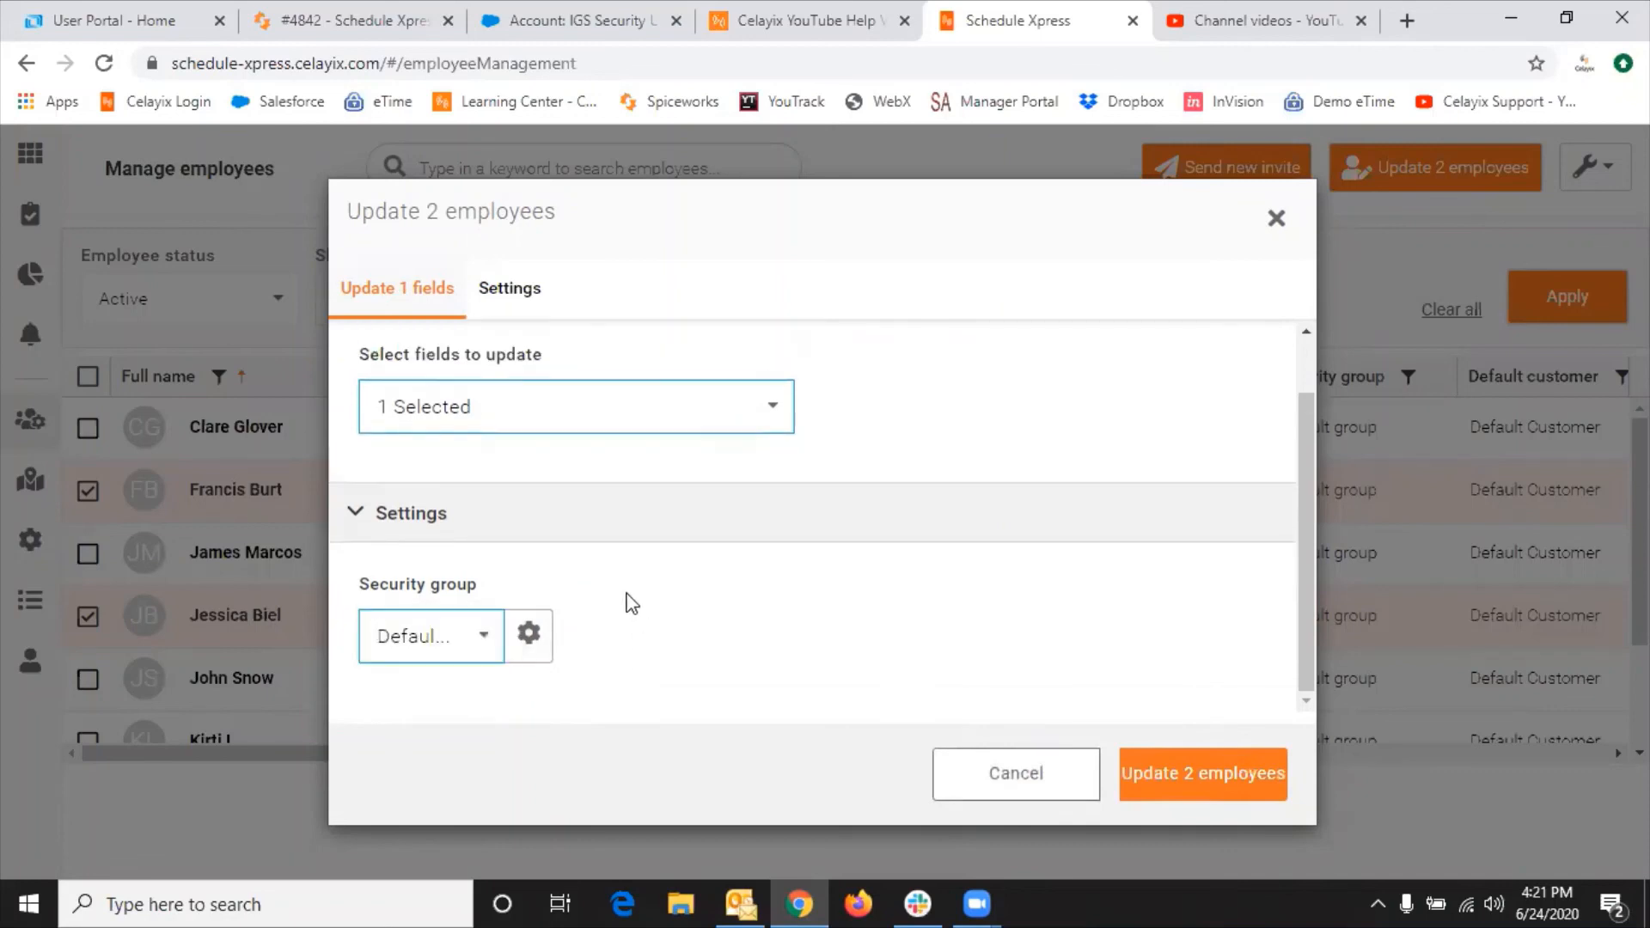
Step: Save the Default group security change for both employees, then untick both of them in the table
click(1169, 782)
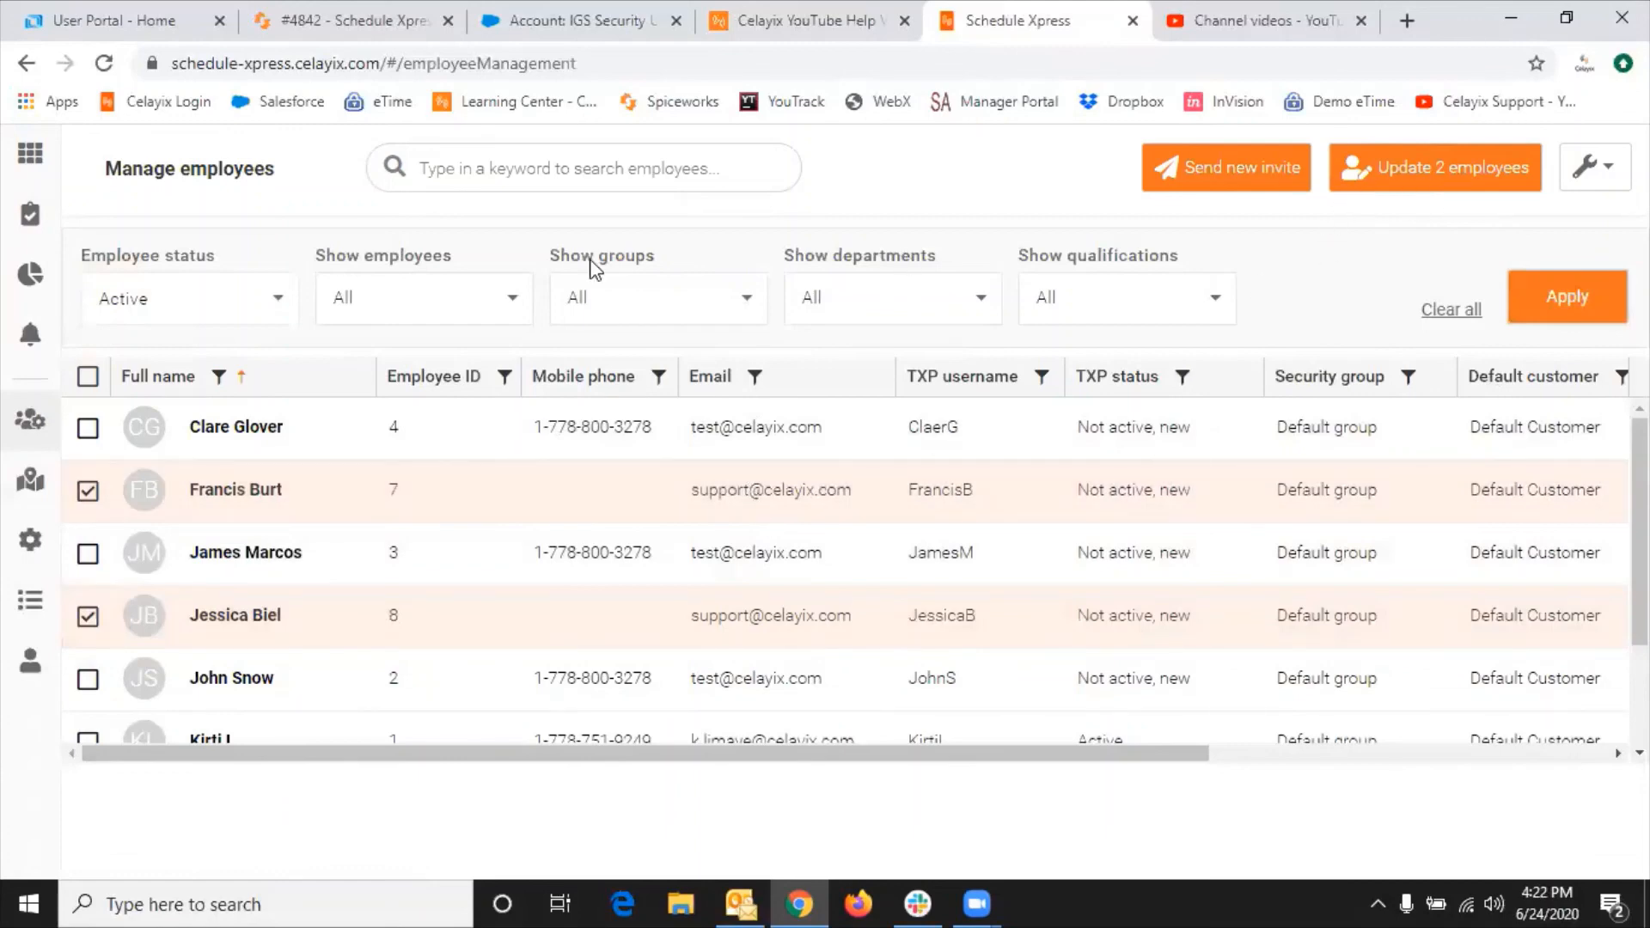
click(94, 490)
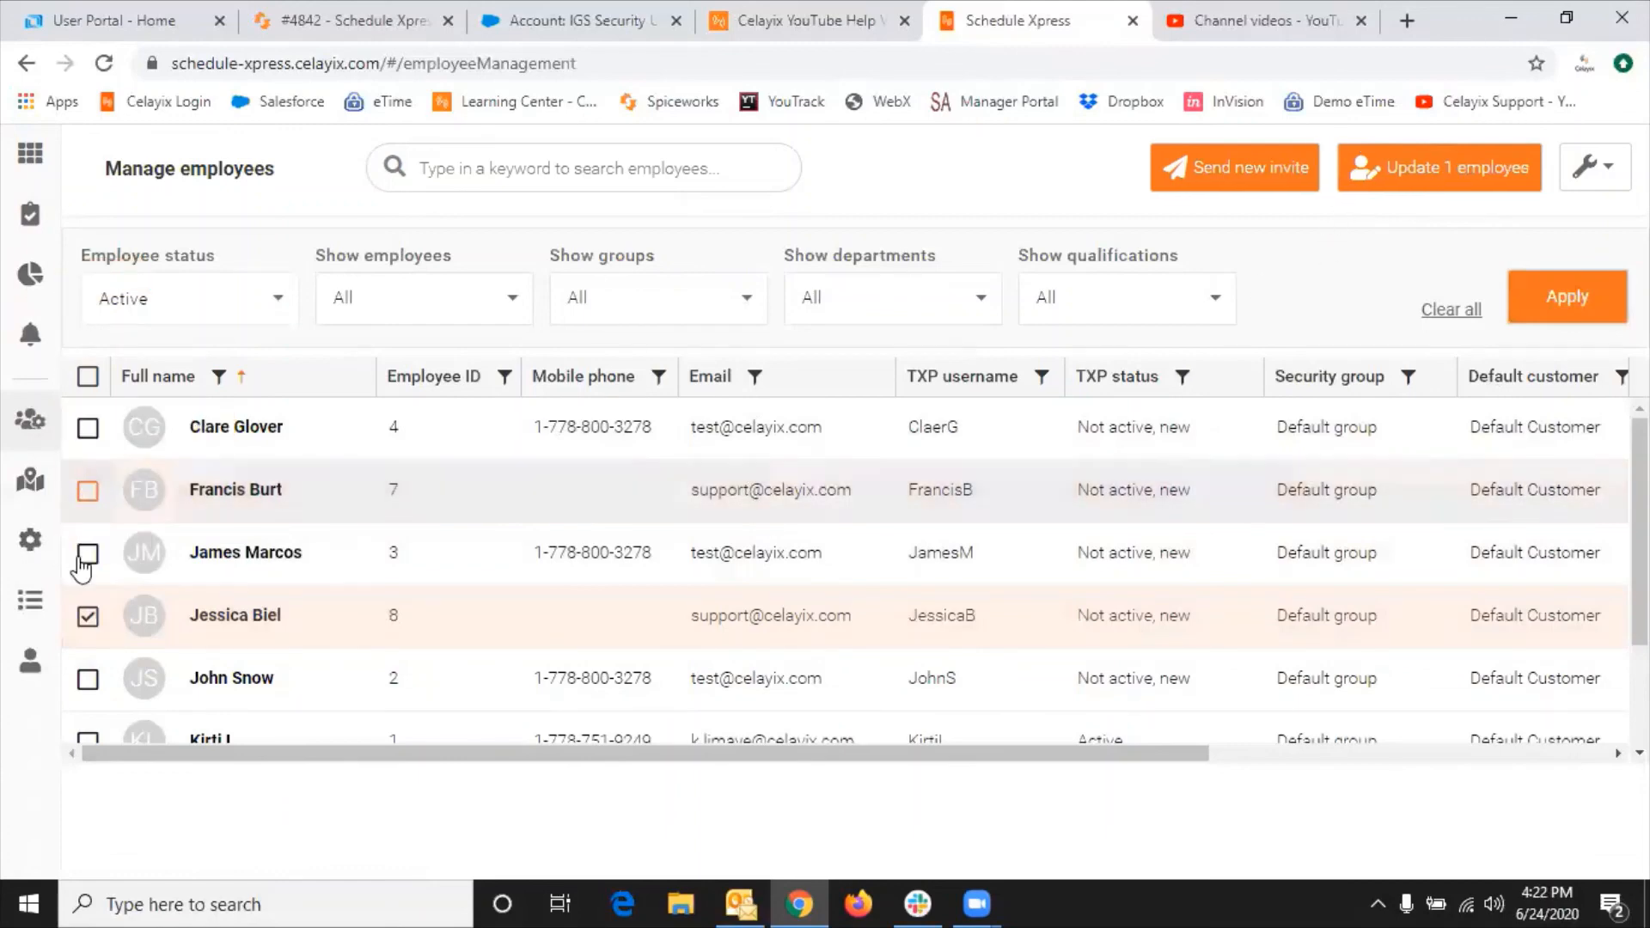
click(87, 615)
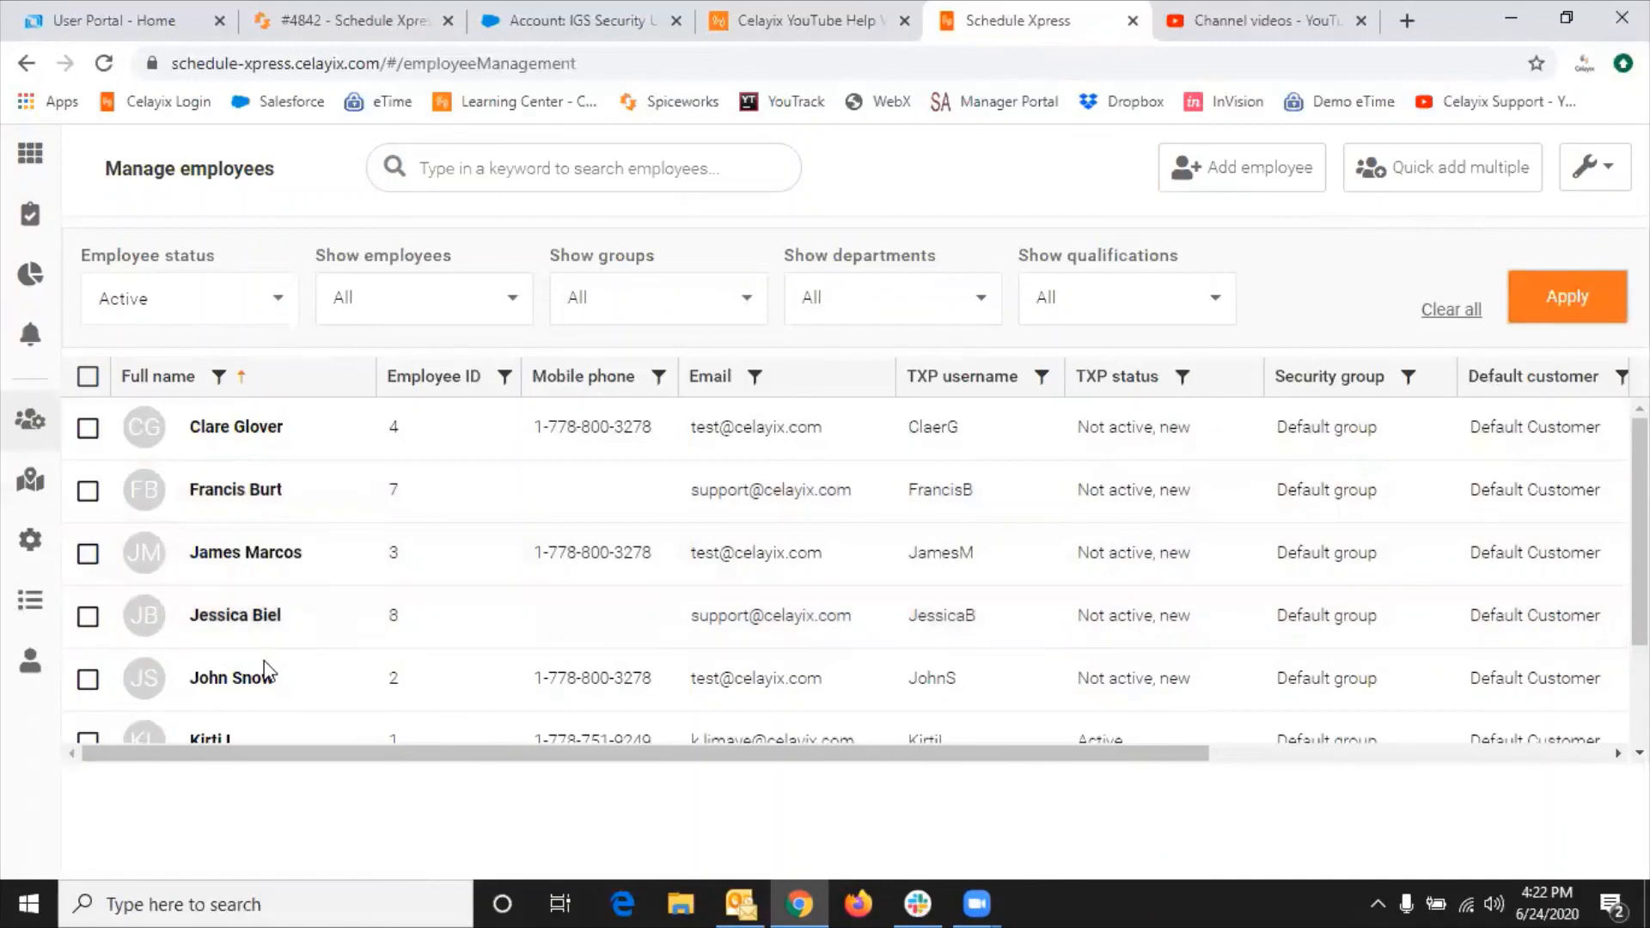